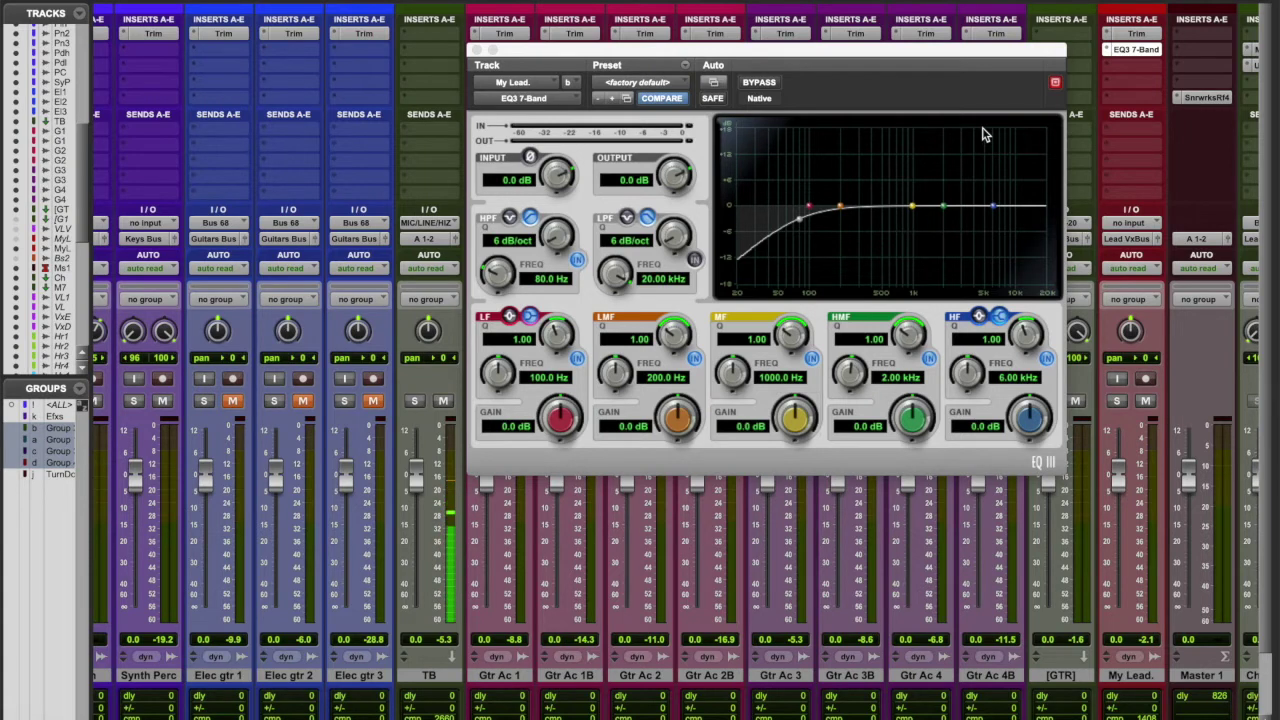
- A/B the EQ, steepen the 80 Hz high-pass to 24 dB/oct, and boost low-mid 10 dB at 225.3 Hz
left_click(1137, 52, "super")
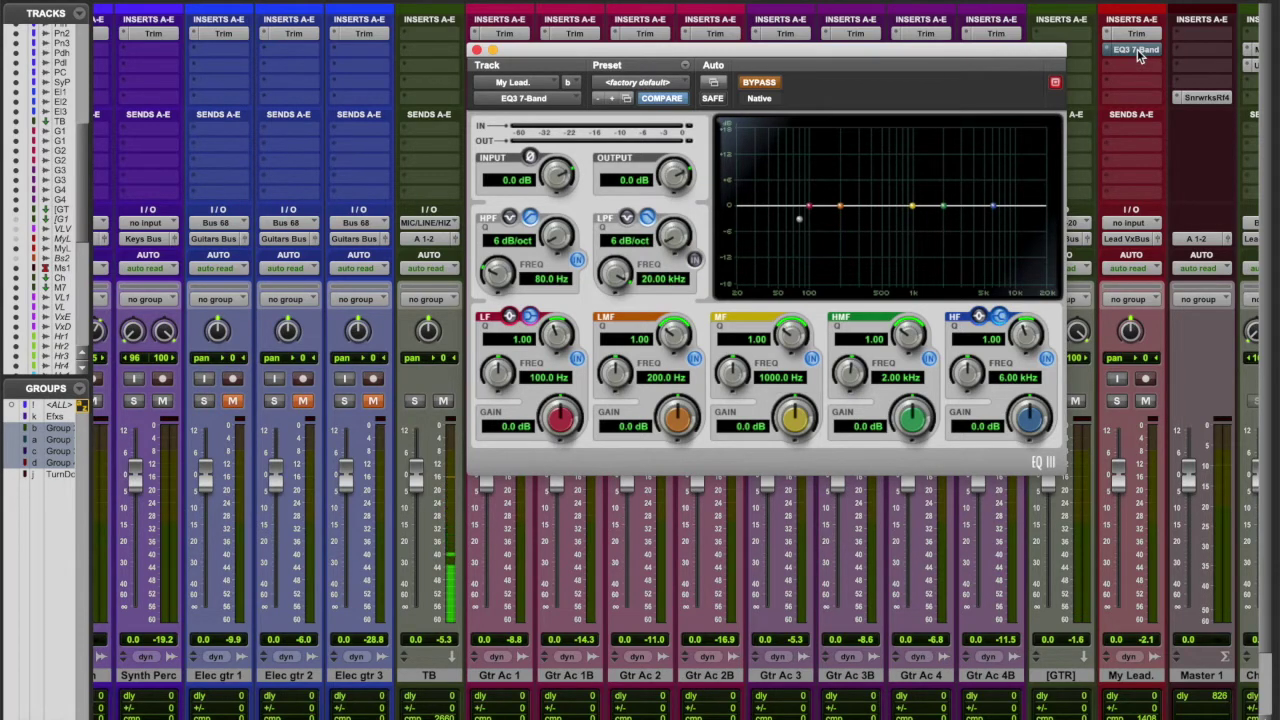
left_click(1135, 50, "super")
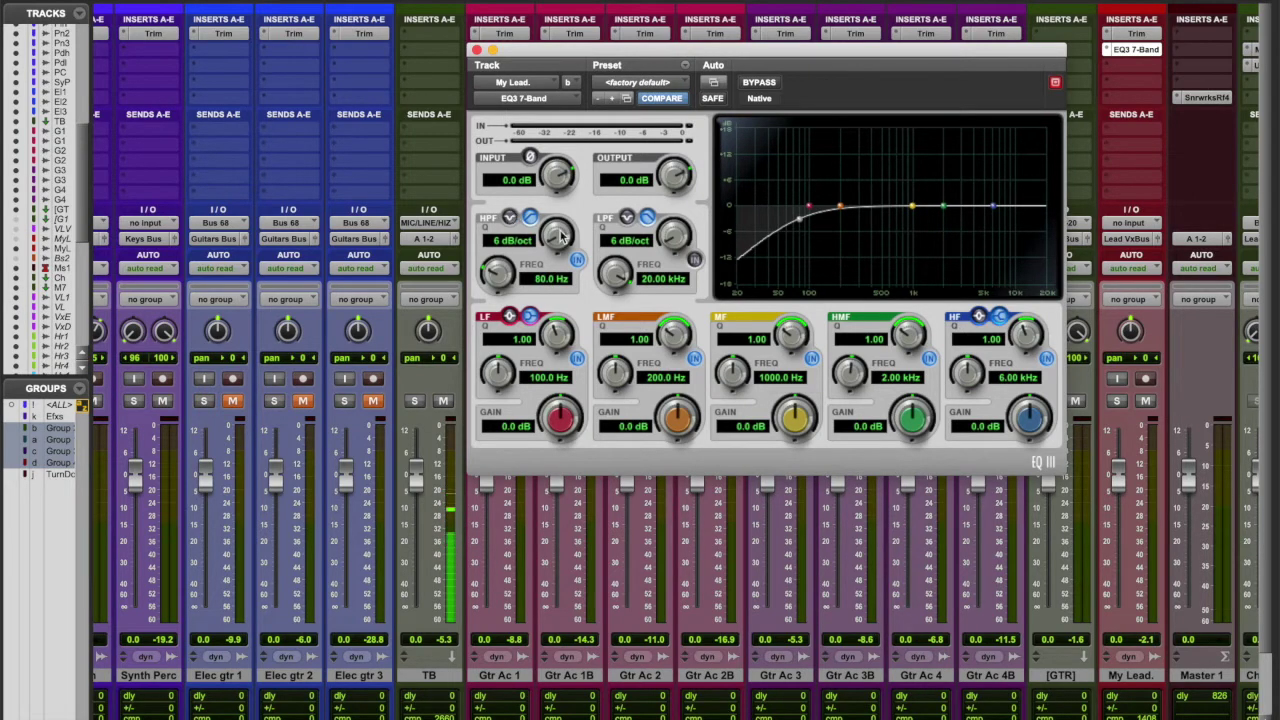
left_click_drag(558, 236, 600, 118)
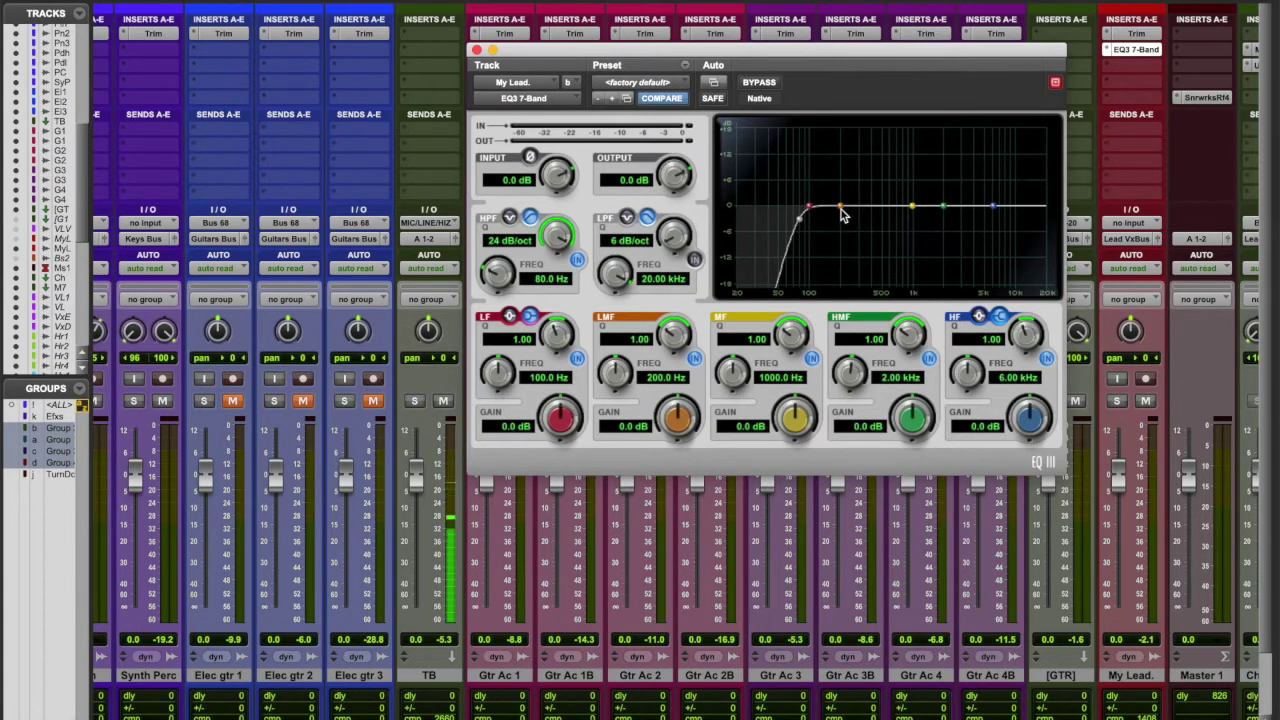
left_click_drag(840, 212, 845, 165)
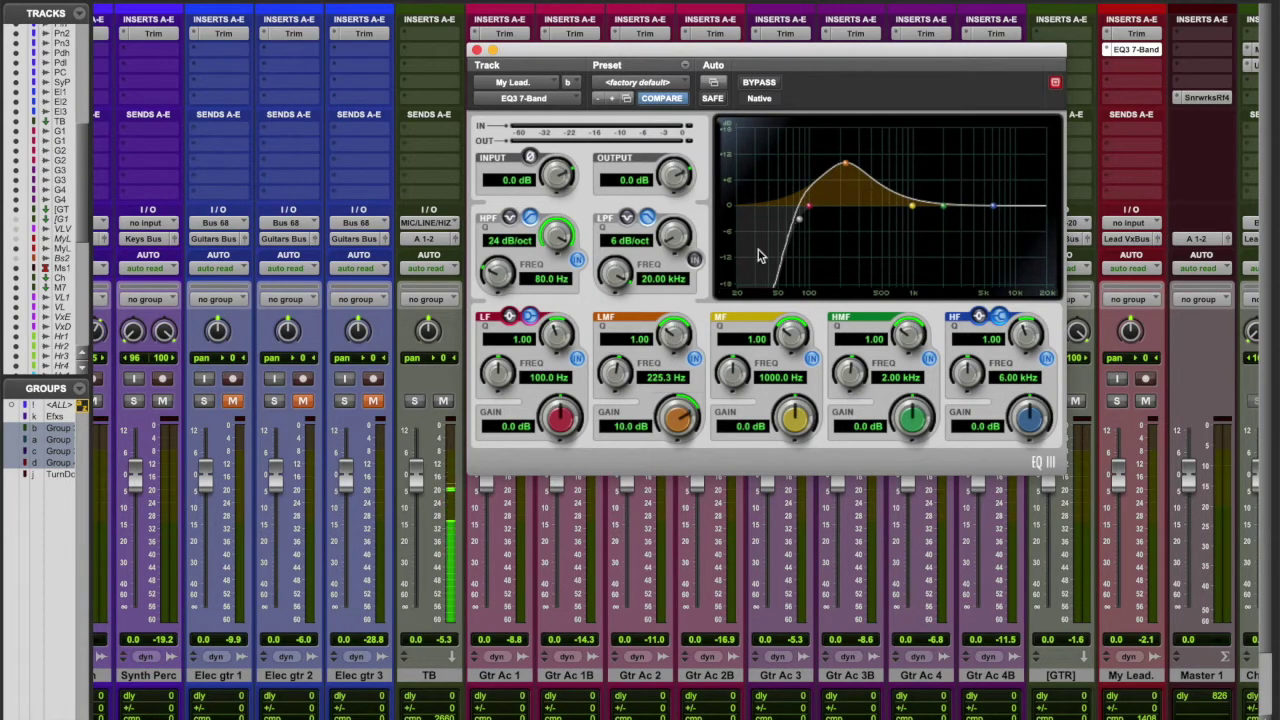
- Narrow the low-mid boost to Q 8.71, sweep it to 234.4 Hz, and invert it to -13.9 dB
left_click_drag(677, 338, 690, 232)
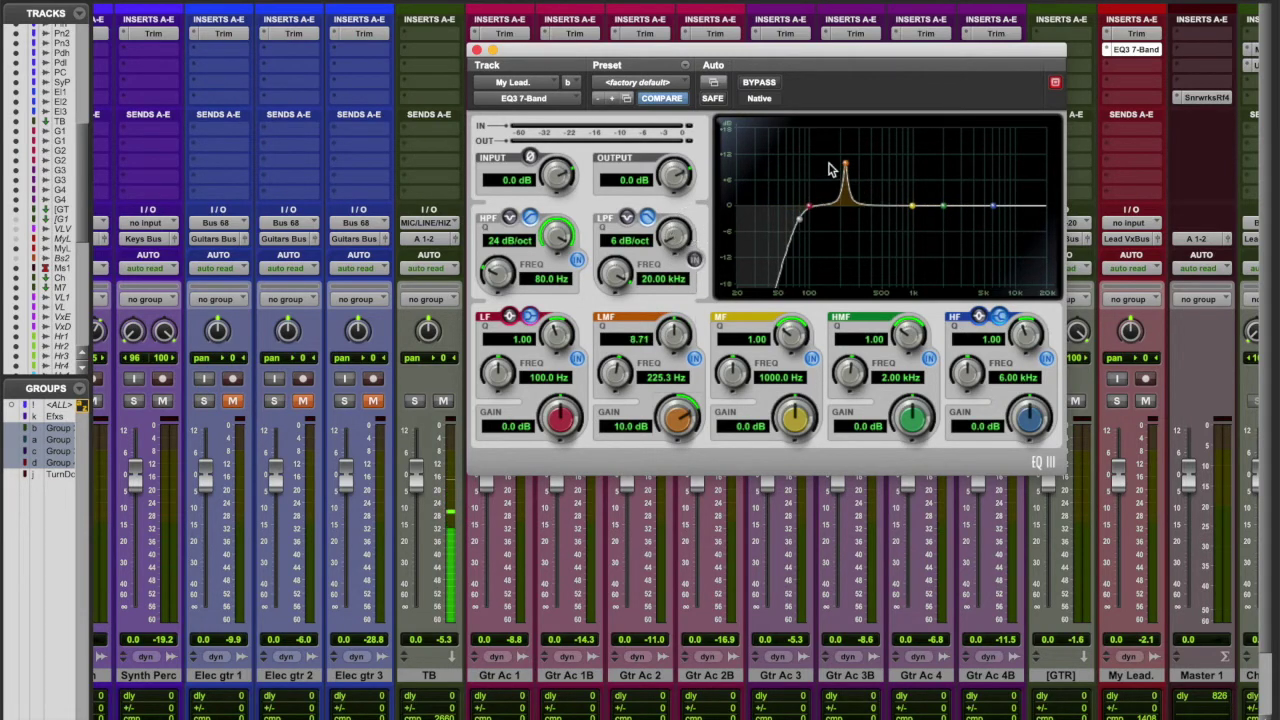
mouse_move(846, 168)
left_mouse_down()
mouse_move(851, 152)
mouse_move(833, 158)
mouse_move(848, 151)
left_mouse_up()
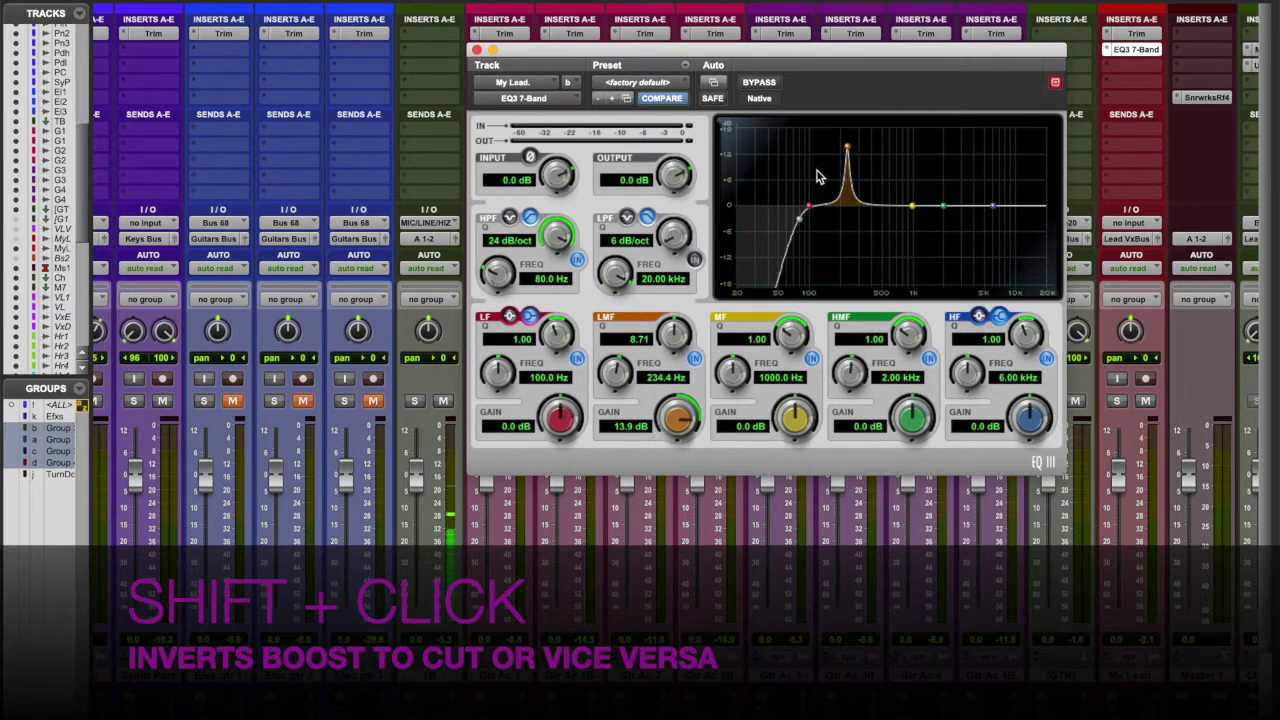
left_click(846, 150, "shift")
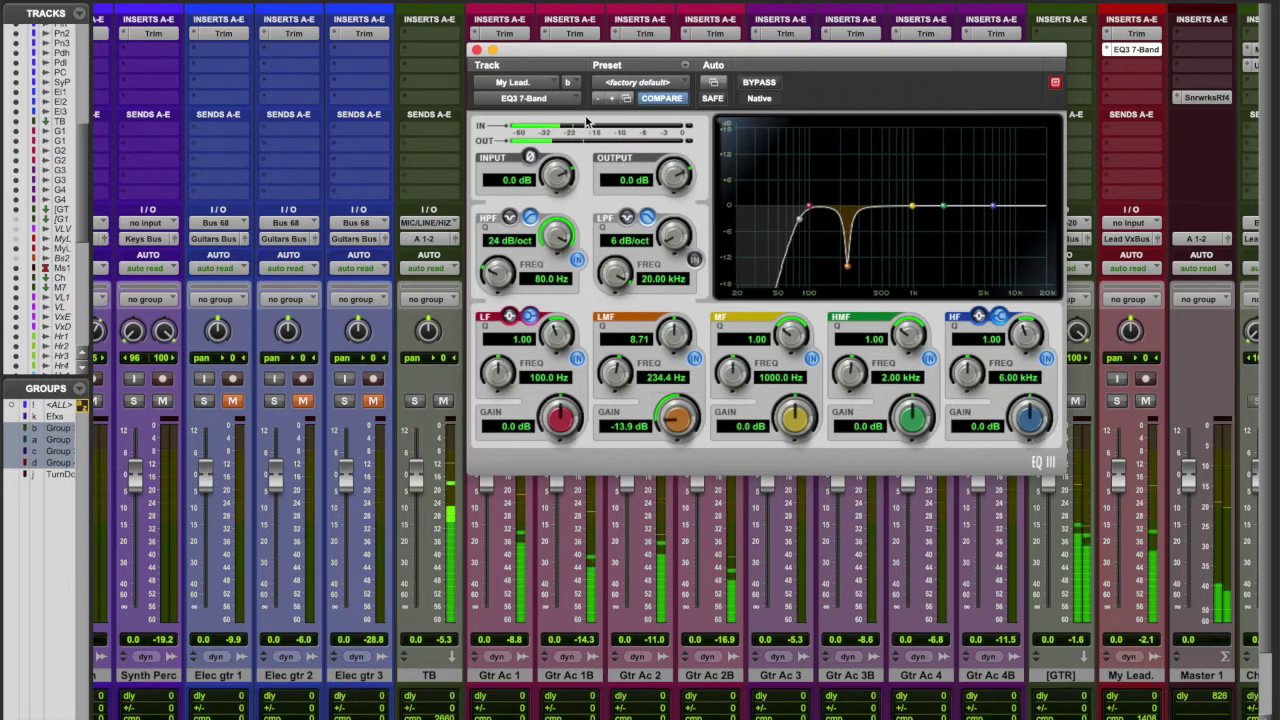
- Raise output to 1.3 dB, A/B the EQ via bypass, and ease the low-mid notch to -11.6 dB
left_click_drag(673, 174, 674, 163)
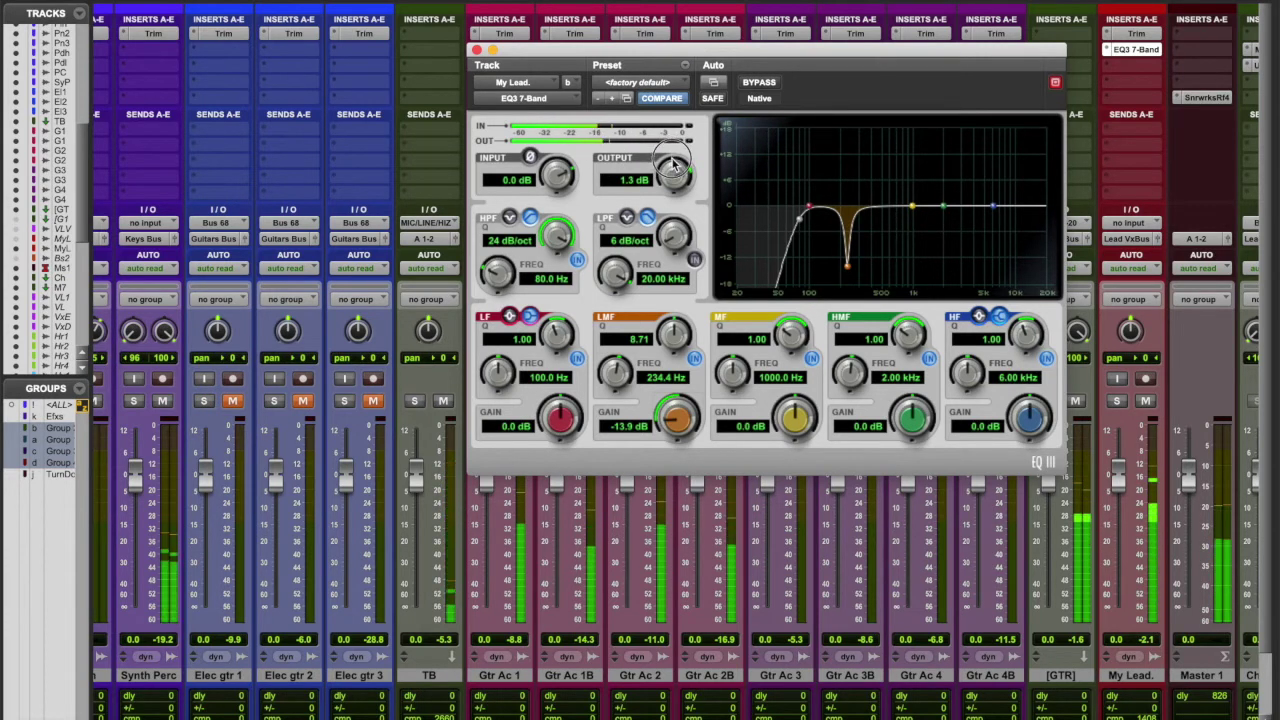
left_click(765, 86)
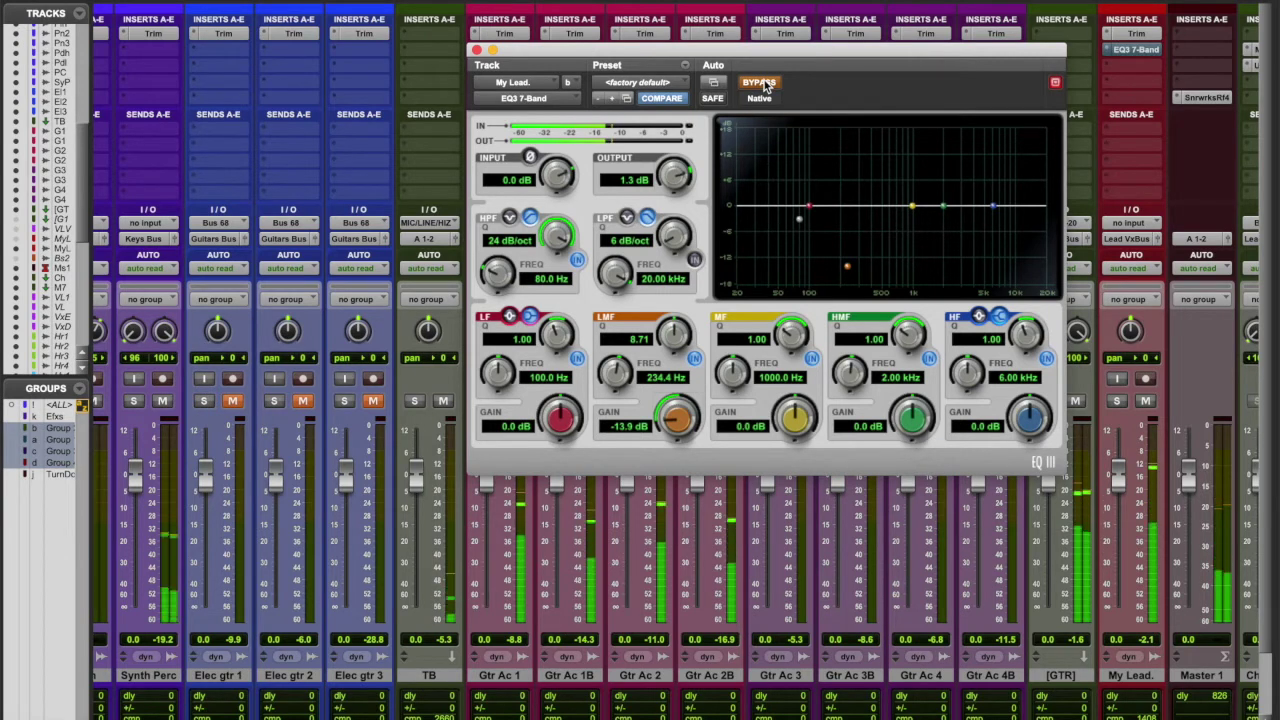
left_click(765, 86)
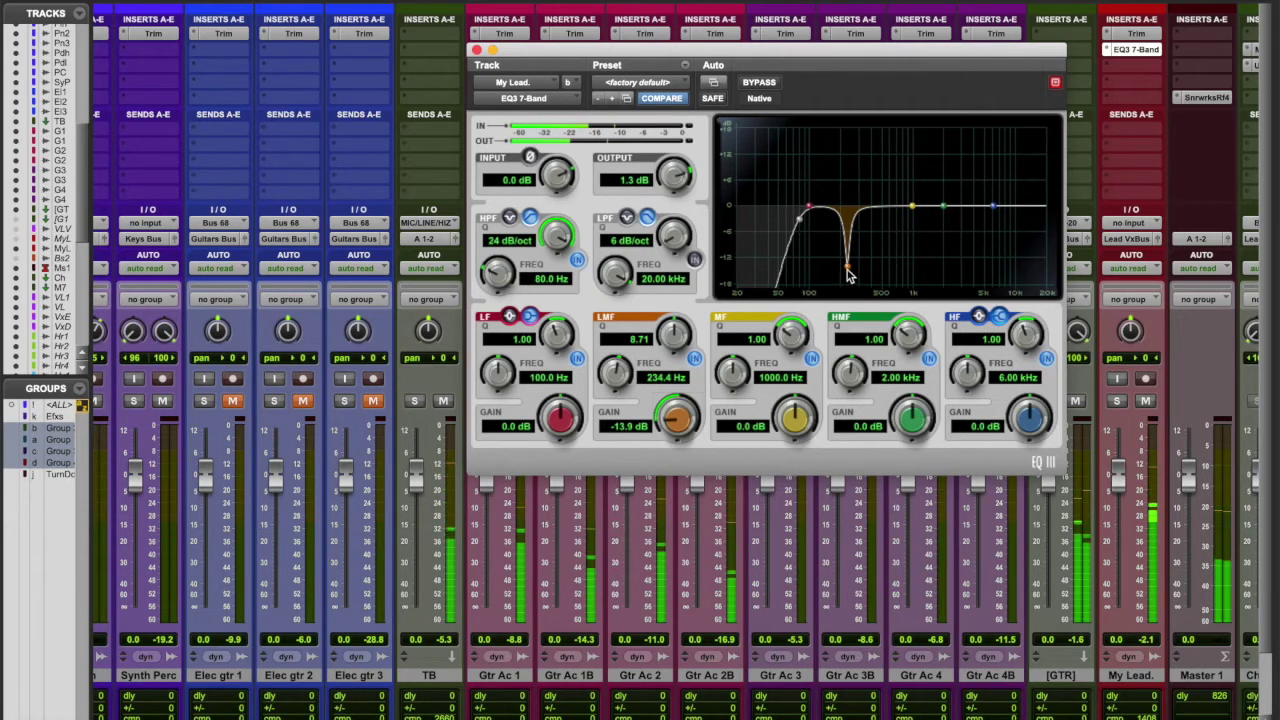
mouse_move(848, 276)
left_mouse_down()
mouse_move(848, 240)
mouse_move(846, 262)
left_mouse_up()
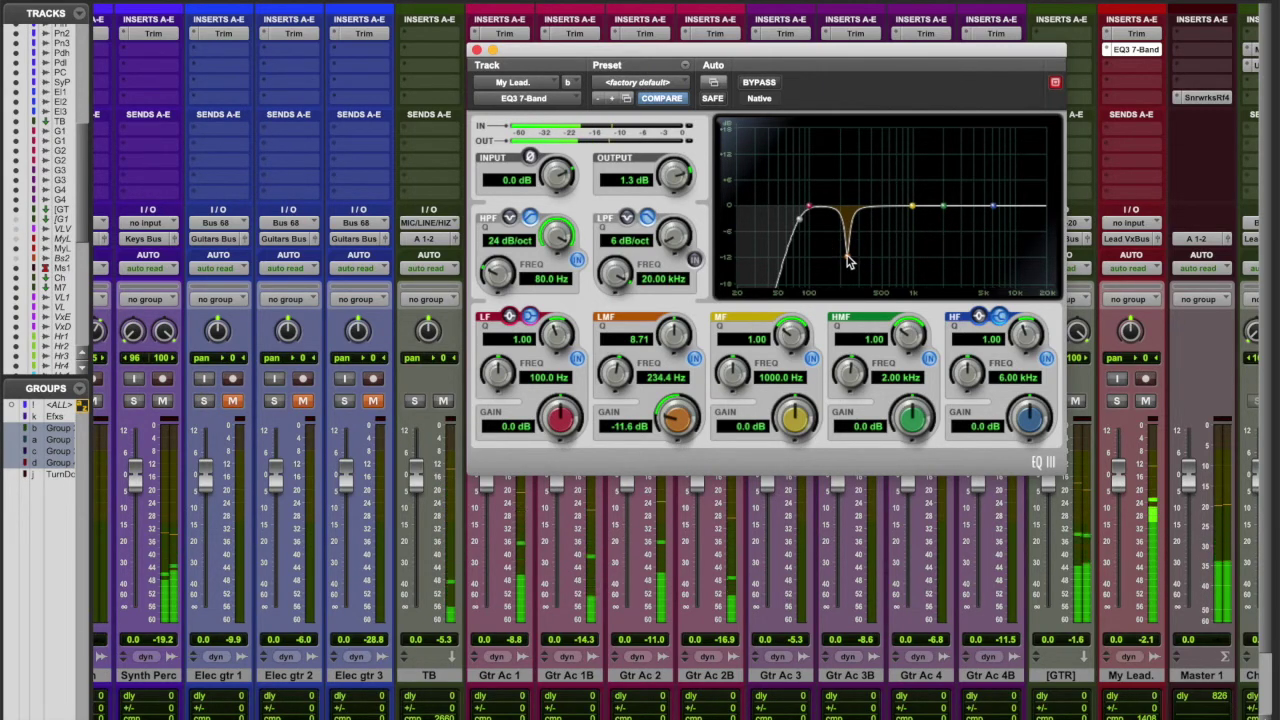
- Ease the low-mid cut toward -10 dB, flip it to a boost, reset it, then re-boost near 244 Hz
mouse_move(848, 262)
left_mouse_down()
mouse_move(847, 240)
mouse_move(849, 260)
left_mouse_up()
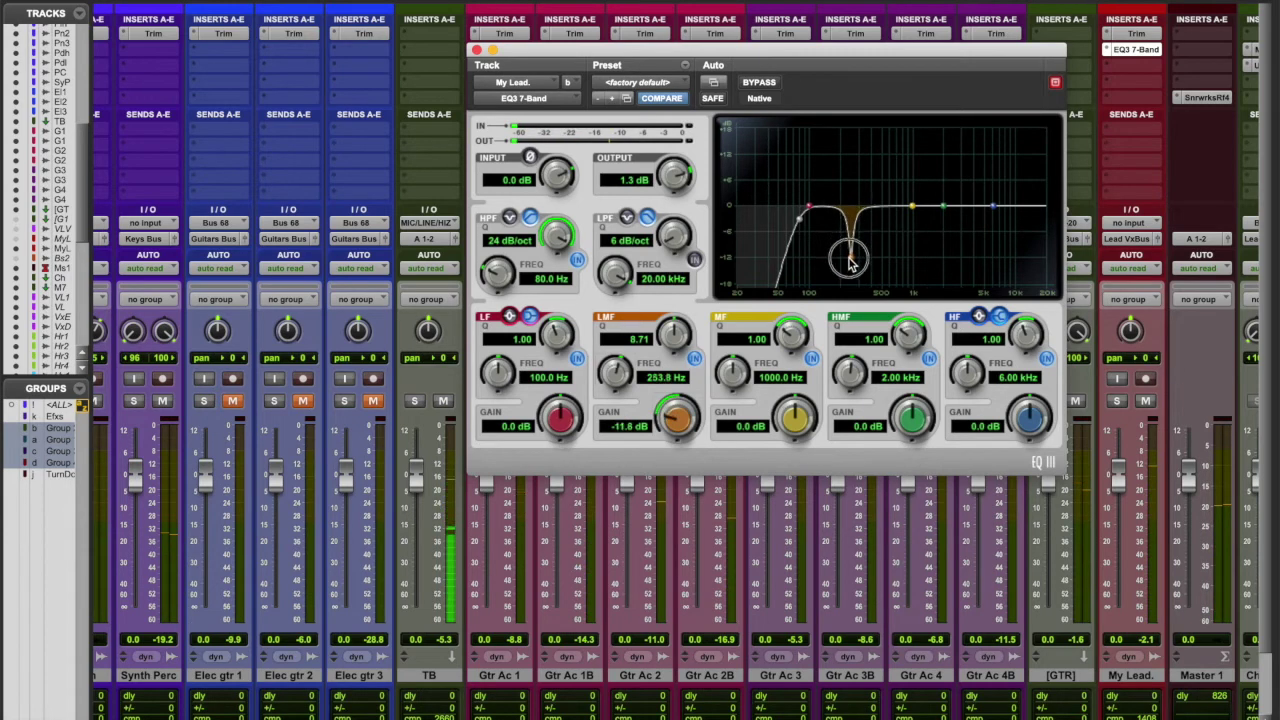
left_click_drag(683, 430, 680, 423)
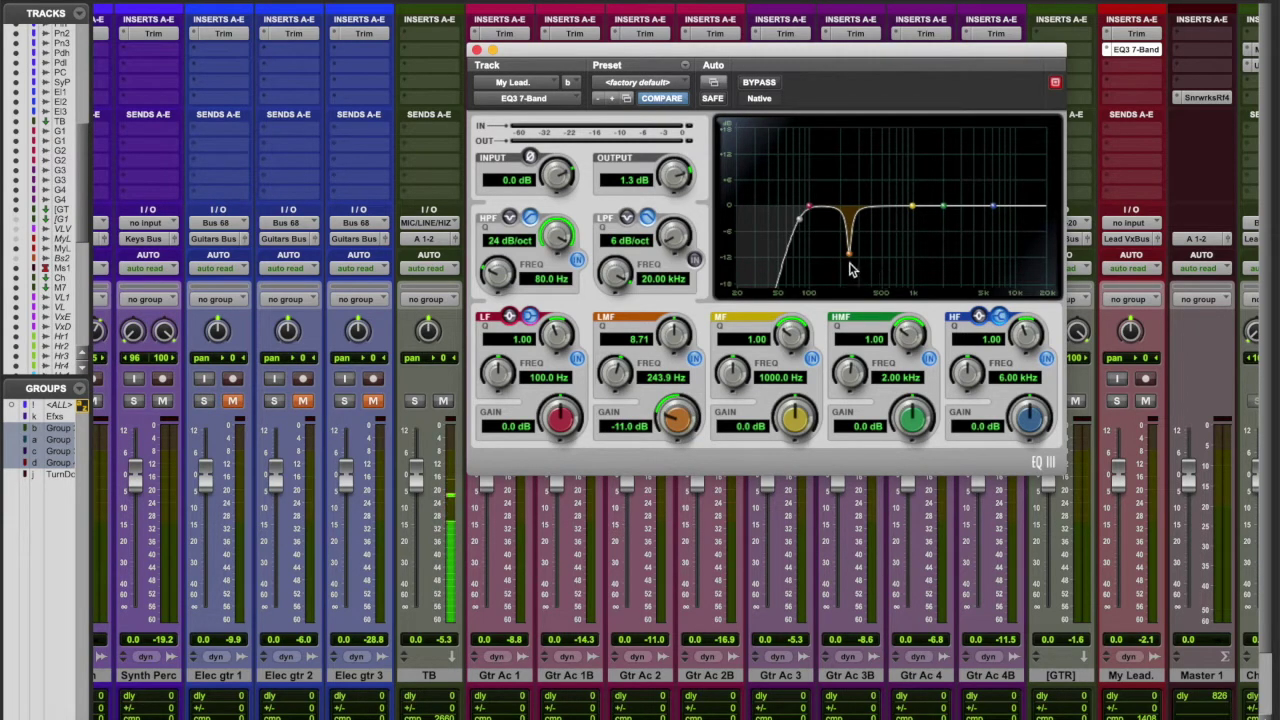
left_click_drag(849, 261, 849, 158)
left_click_drag(850, 262, 850, 158)
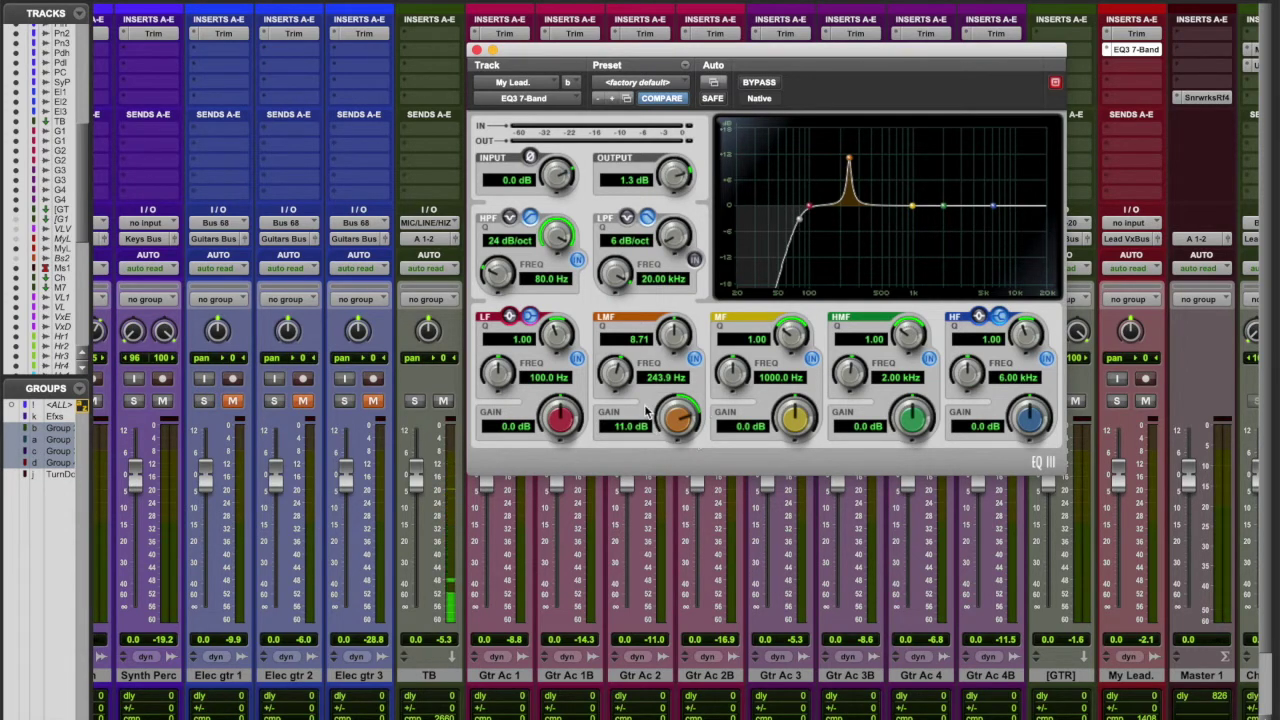
left_click(849, 162, "alt")
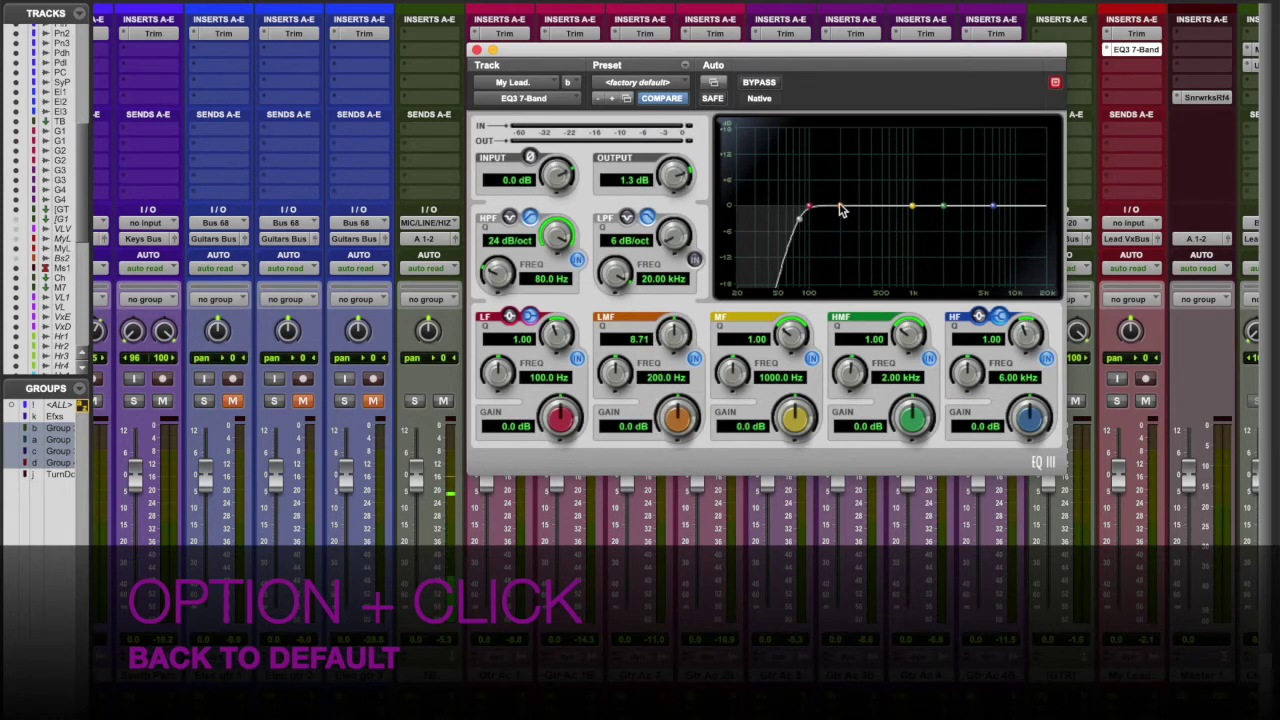
mouse_move(840, 209)
left_mouse_down()
mouse_move(855, 43)
mouse_move(856, 222)
left_mouse_up()
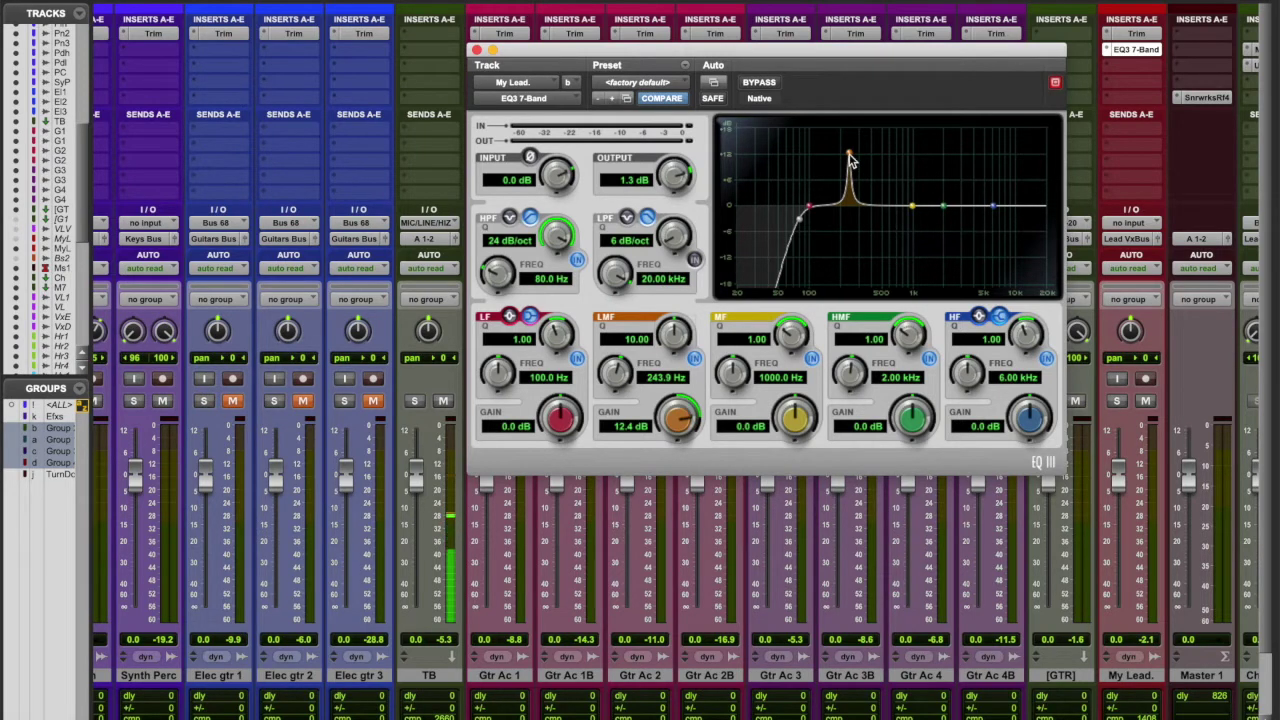
- Sweep the low-mid to 234.4 Hz as a -11.4 dB cut, then boost high-mid 4.6 dB at 1.96 kHz
mouse_move(849, 160)
left_mouse_down()
mouse_move(860, 157)
mouse_move(848, 155)
left_mouse_up()
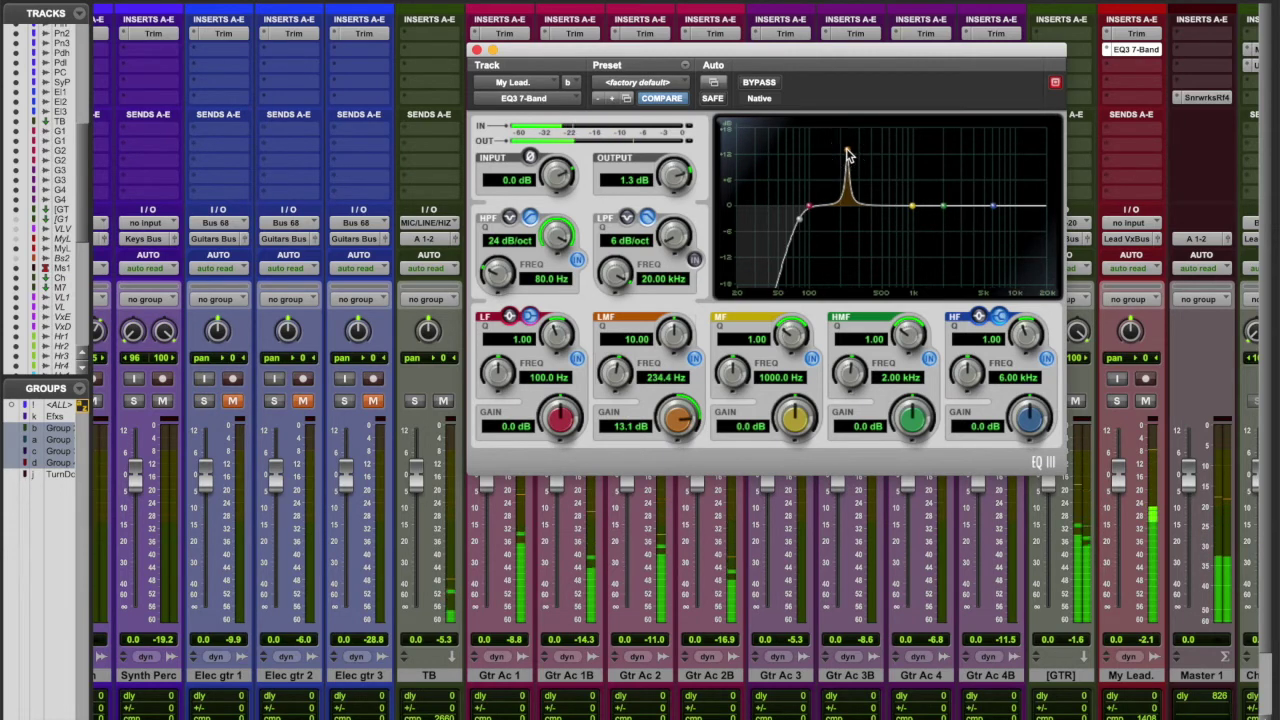
left_click(848, 155, "ctrl")
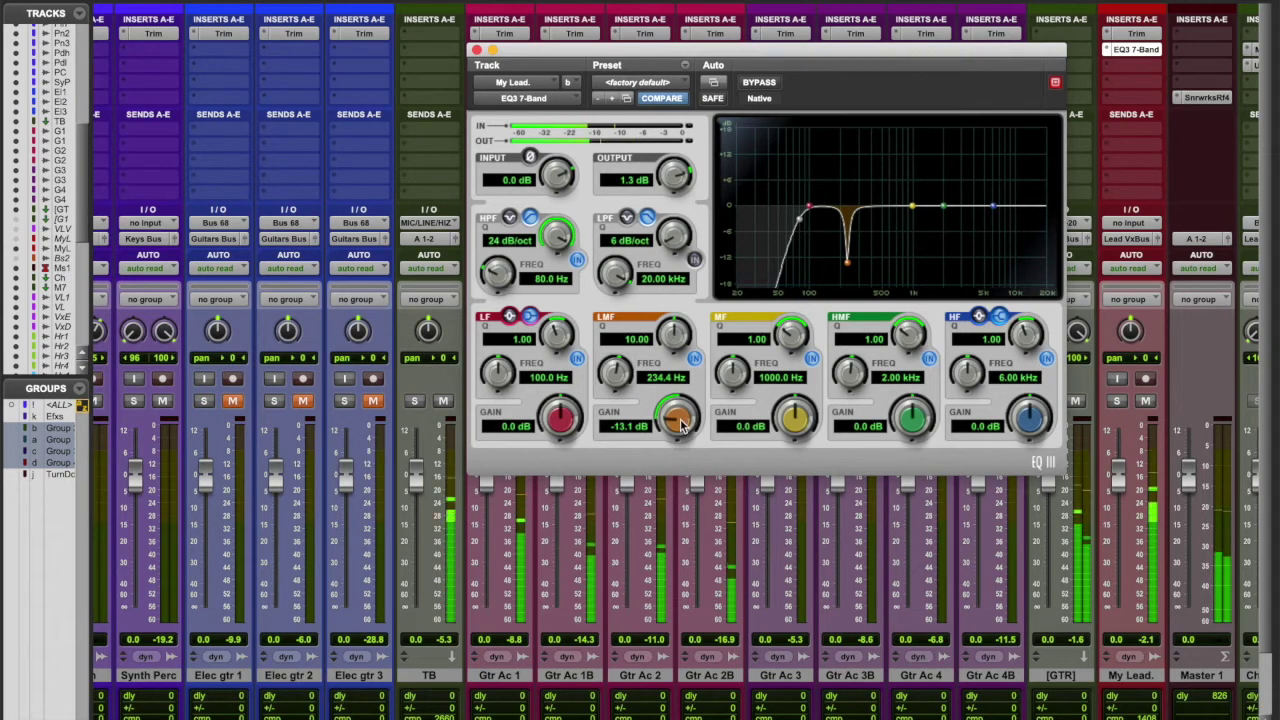
mouse_move(676, 430)
left_mouse_down()
mouse_move(680, 386)
mouse_move(680, 440)
left_mouse_up()
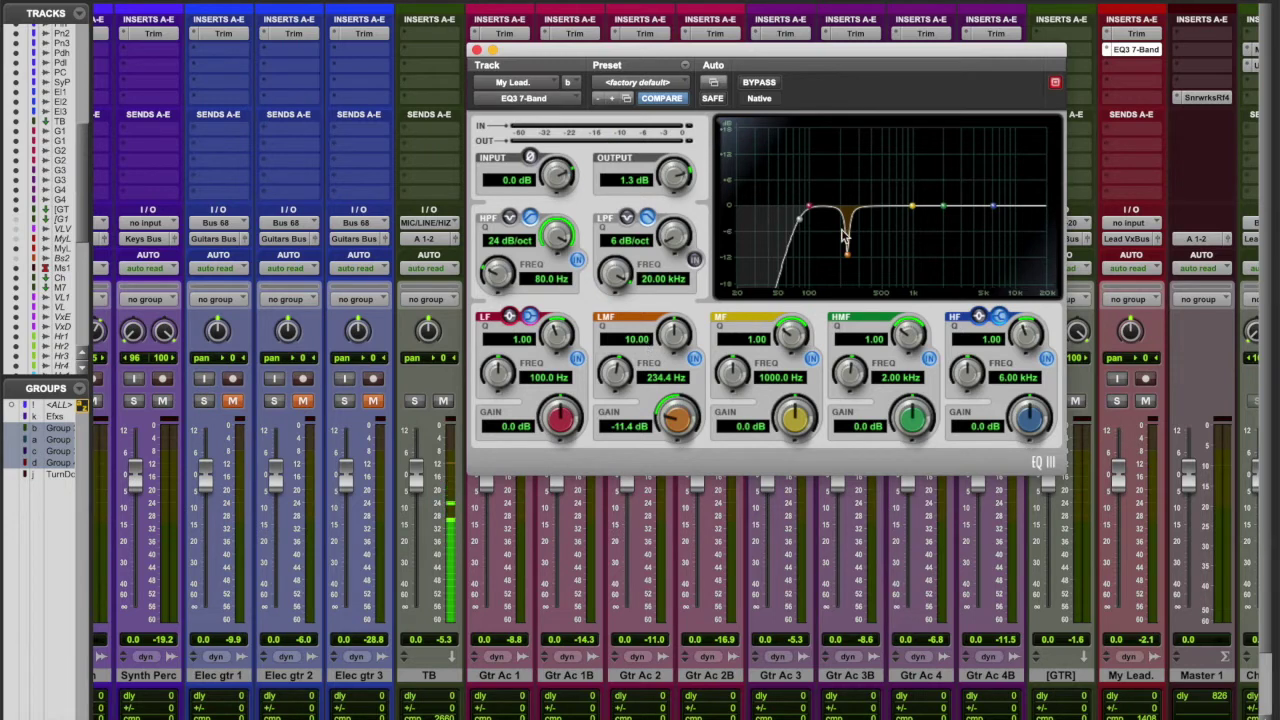
left_click_drag(942, 210, 945, 192)
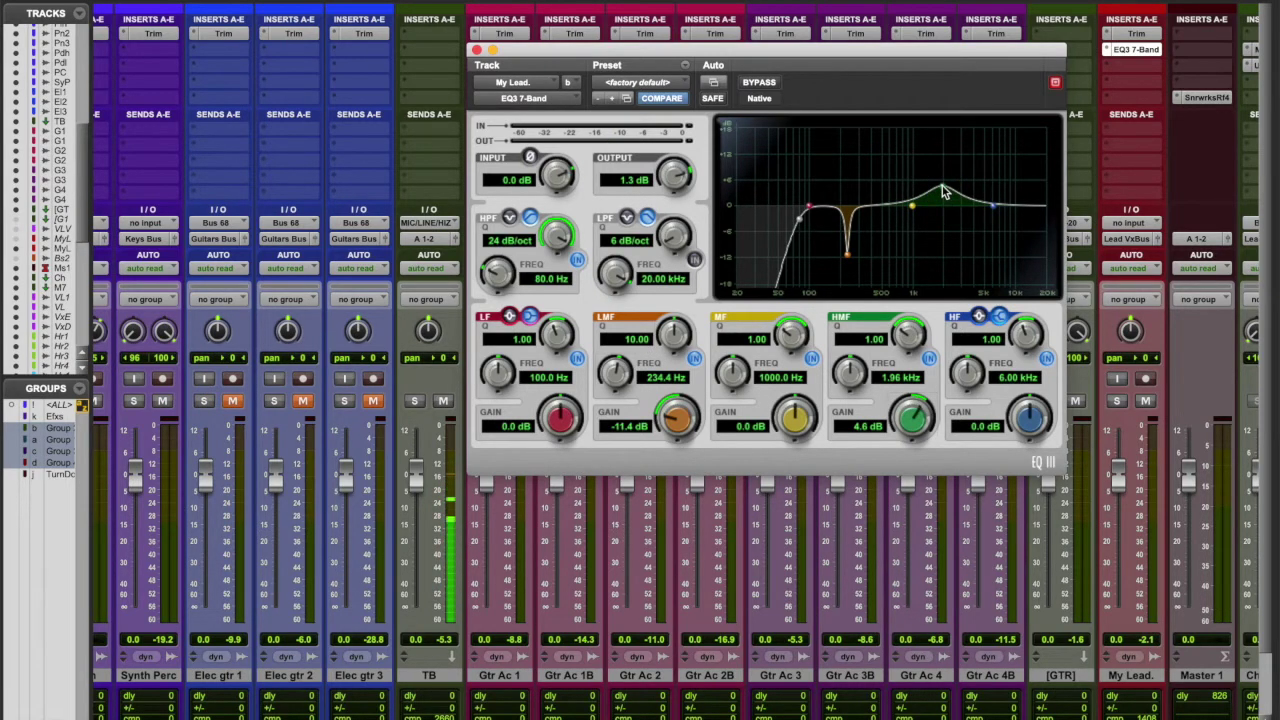
- Reset the high-mid band flat, then sweep a mid boost down to 645.1 Hz and invert it to a cut
mouse_move(943, 192)
left_mouse_down()
mouse_move(943, 209)
mouse_move(946, 169)
mouse_move(946, 202)
left_mouse_up()
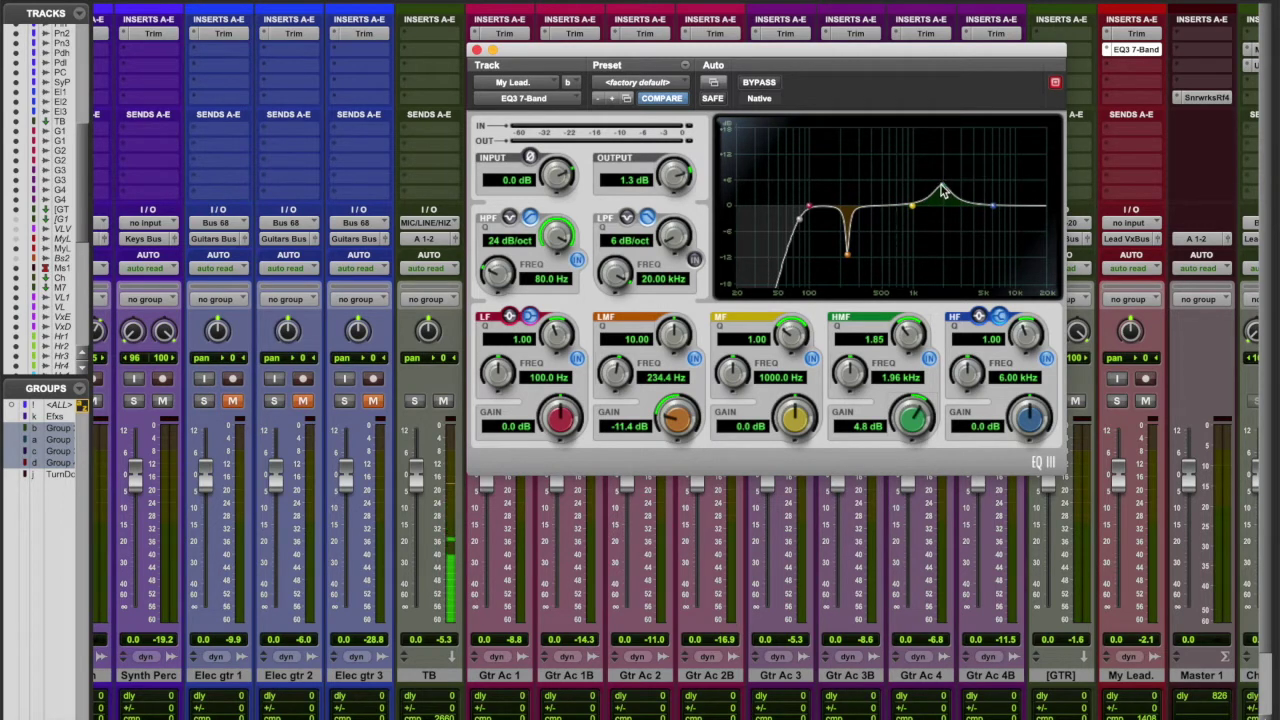
left_click(946, 191, "alt")
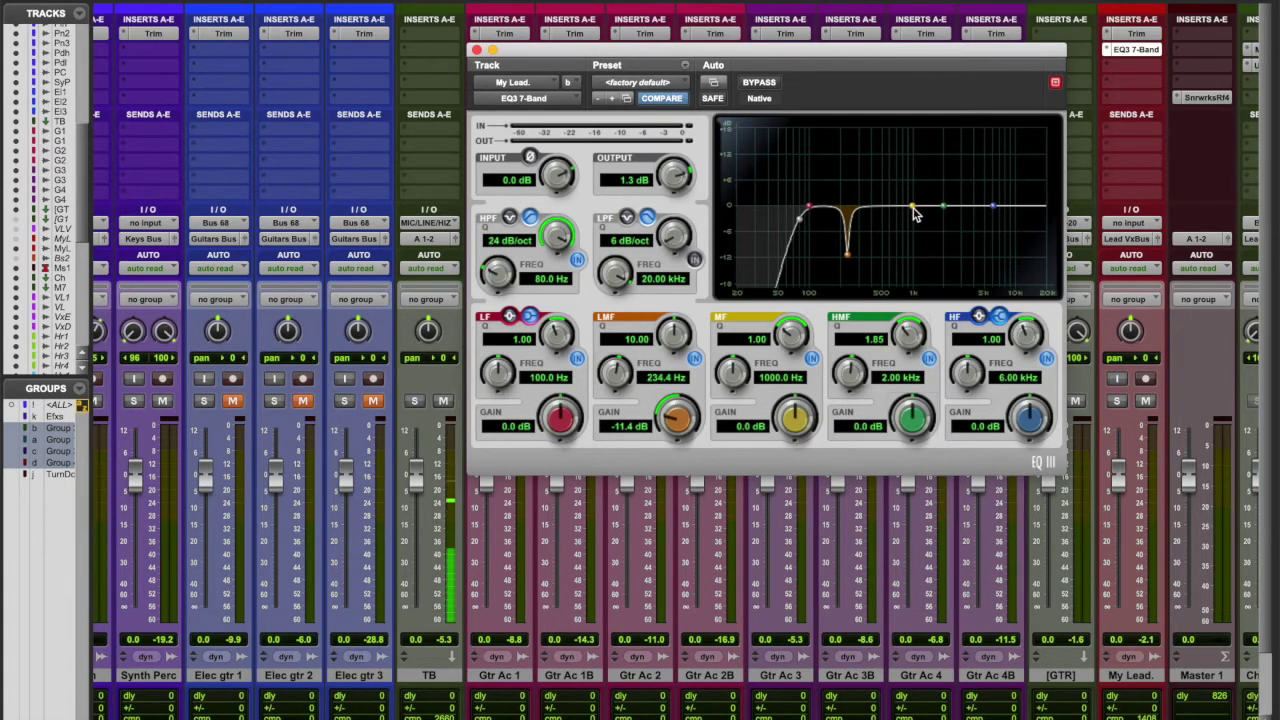
left_click_drag(913, 209, 892, 242)
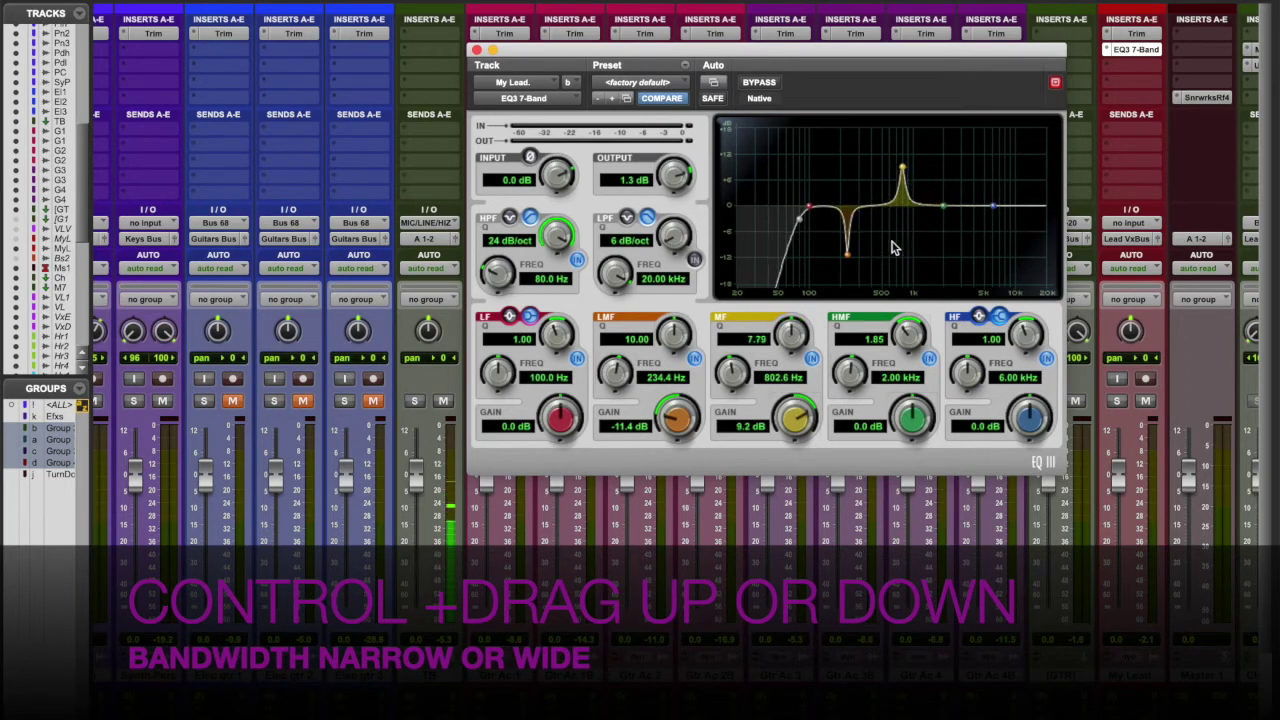
mouse_move(903, 168)
left_mouse_down()
mouse_move(874, 169)
mouse_move(893, 166)
left_mouse_up()
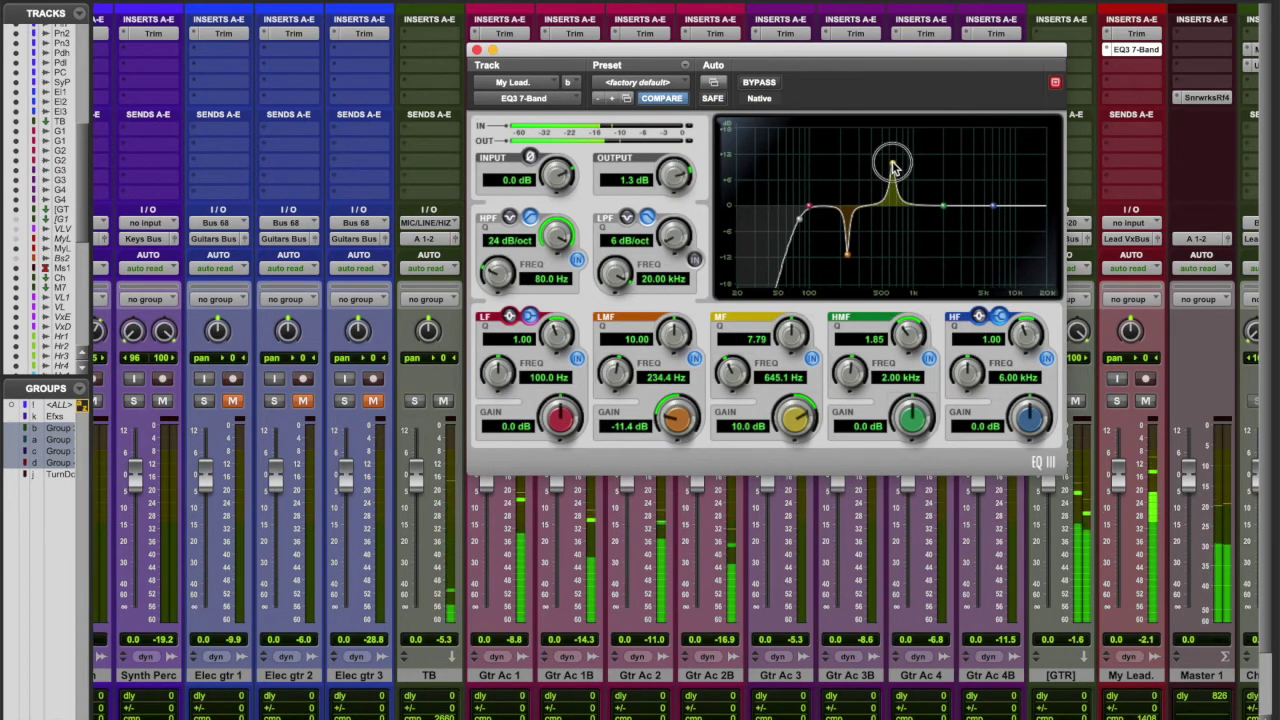
left_click(894, 167)
- Set the mid cut to -5.9 dB, raise output to 1.8 dB, and boost the high shelf at 7.41 kHz
left_click_drag(797, 420, 799, 390)
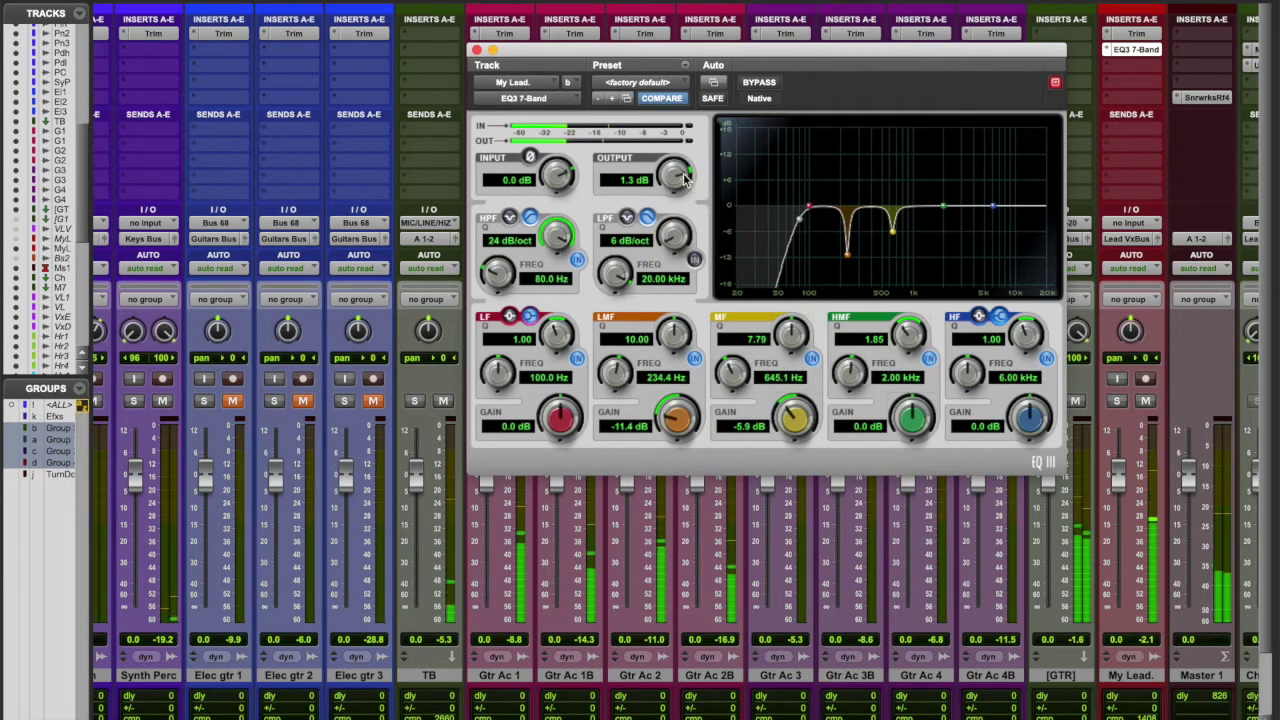
left_click_drag(677, 175, 678, 168)
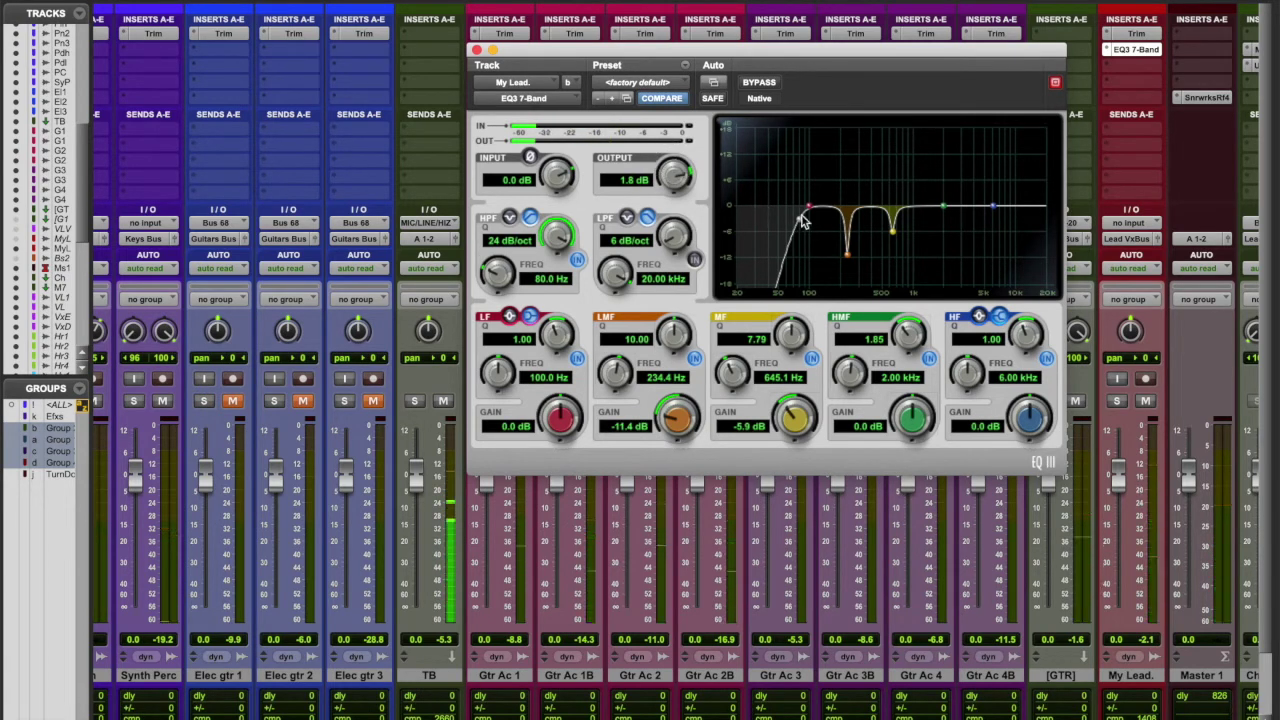
mouse_move(993, 206)
left_mouse_down()
mouse_move(990, 190)
mouse_move(1003, 190)
left_mouse_up()
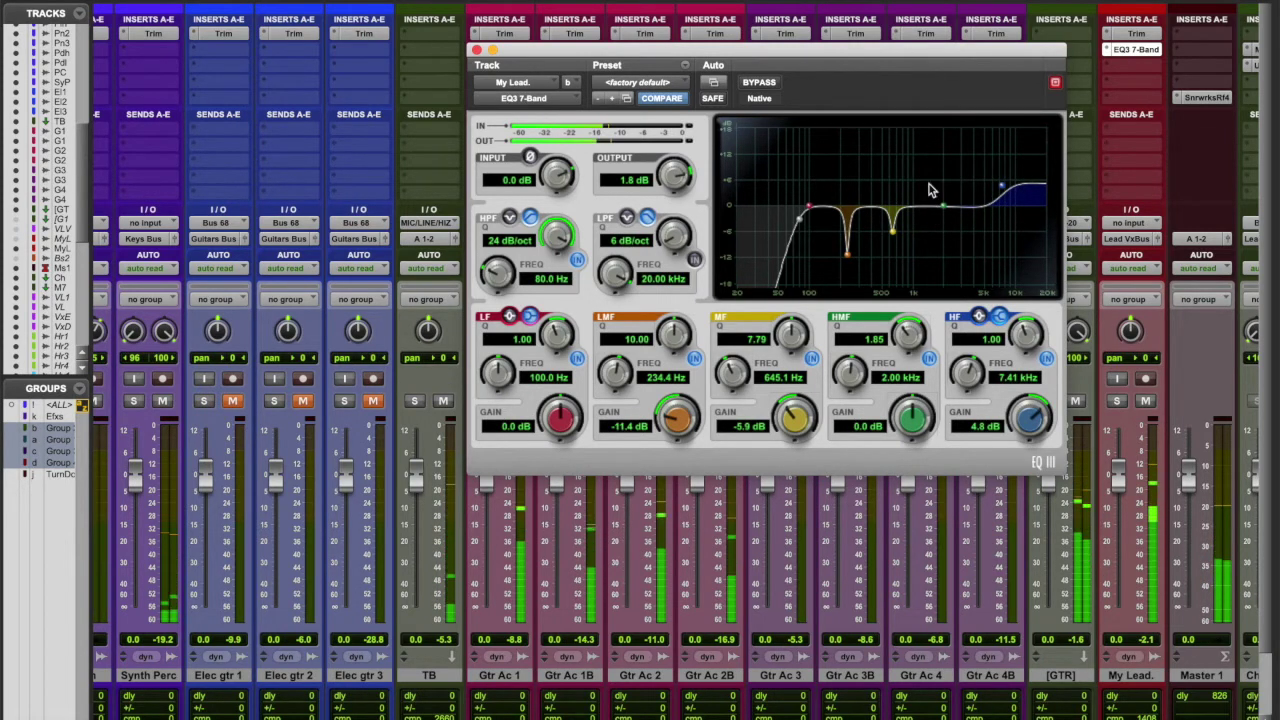
- Compare the EQ bypassed and active, then nudge the high-mid band at 2.12 kHz to nearly flat
left_click(765, 85)
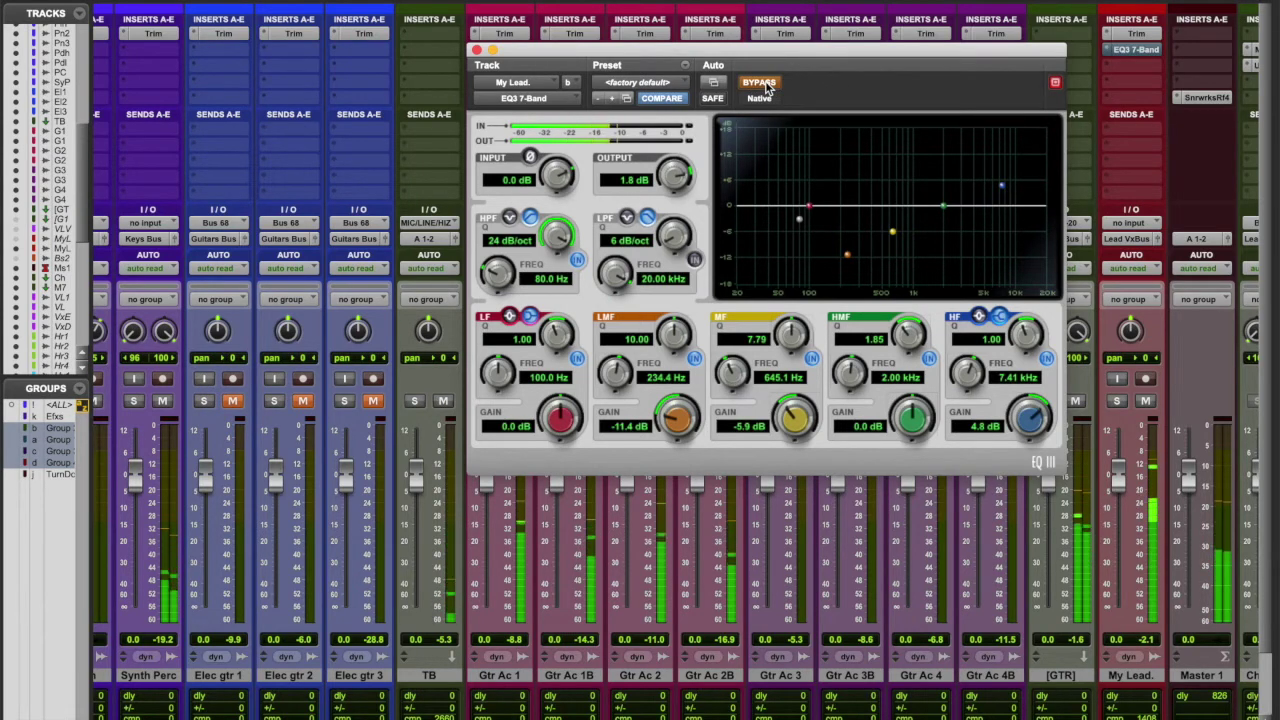
left_click(765, 85)
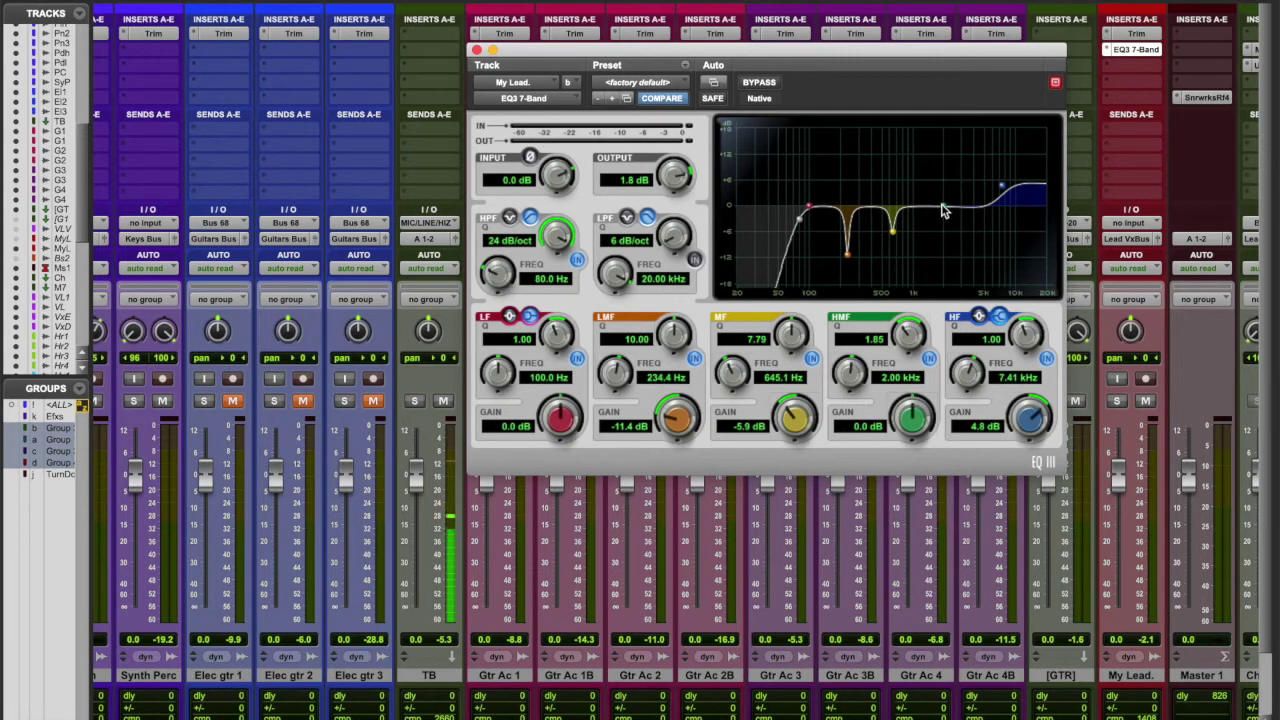
left_click_drag(943, 211, 945, 205)
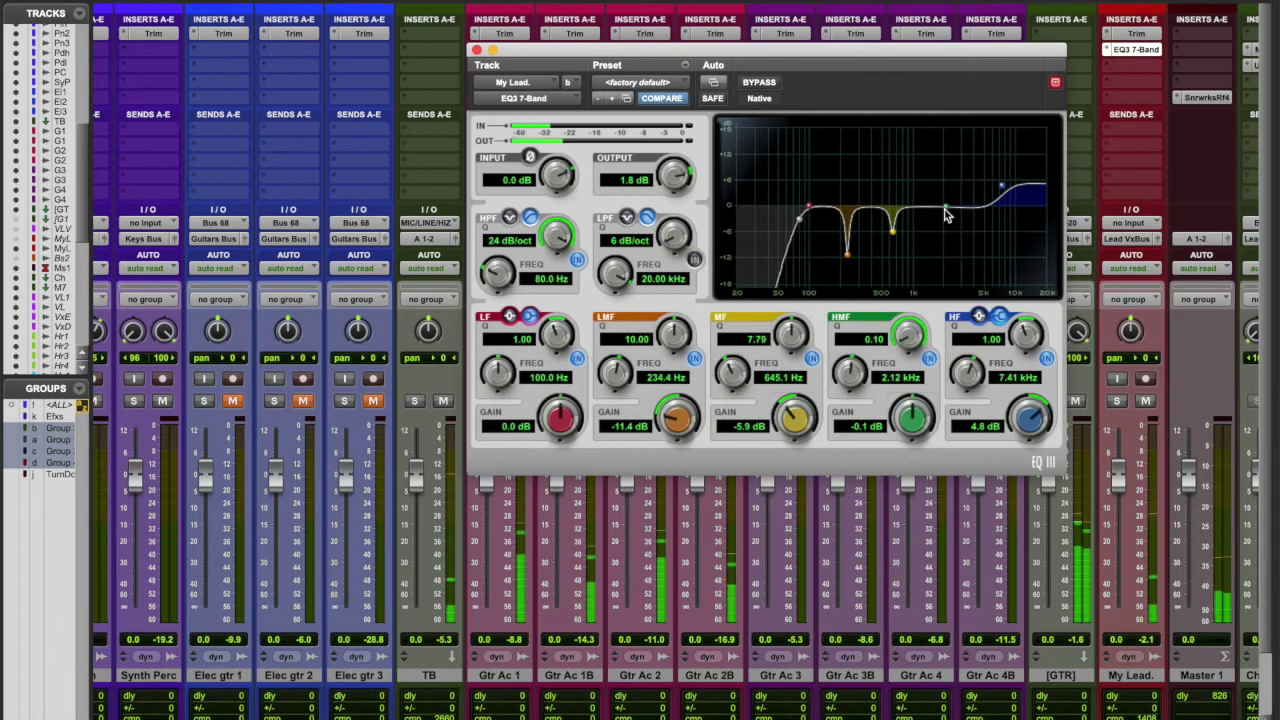
- Reset high-mid gain, narrow it to Q 10.00, sweep a narrow boost to 2.30 kHz, then zero the gain
mouse_move(946, 206)
left_mouse_down()
mouse_move(946, 225)
mouse_move(947, 184)
left_mouse_up()
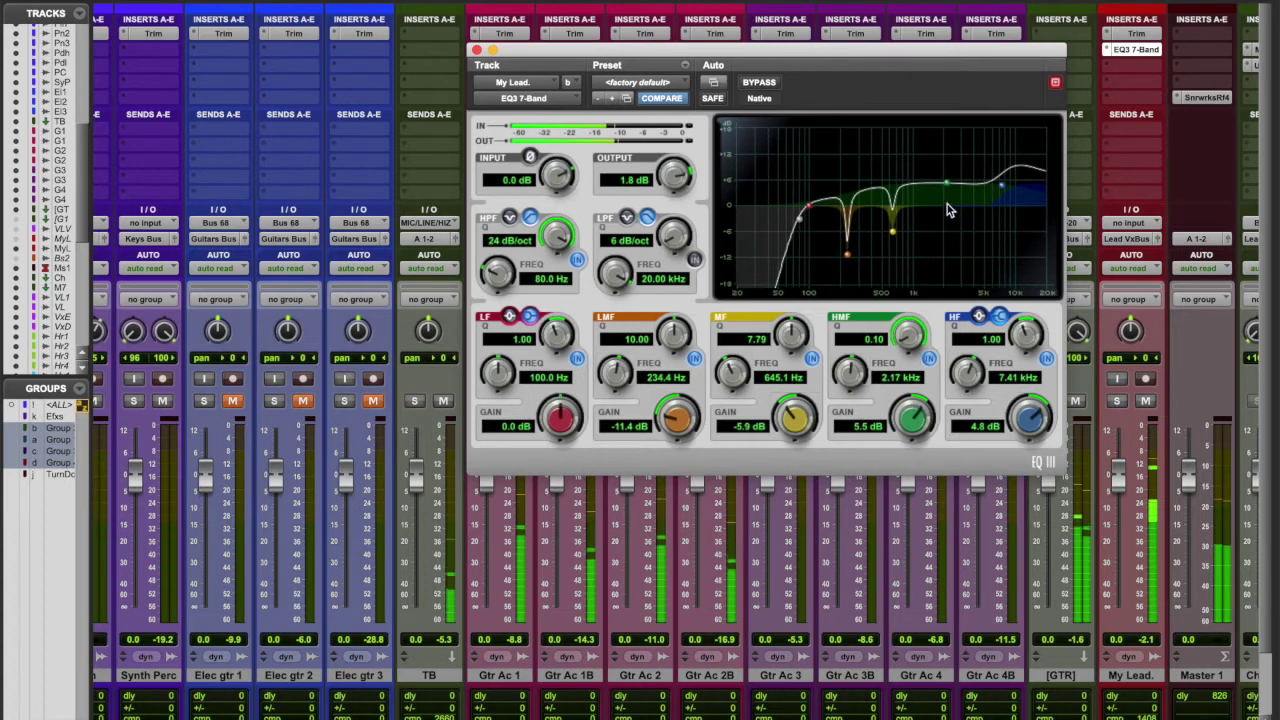
left_click(917, 412, "alt")
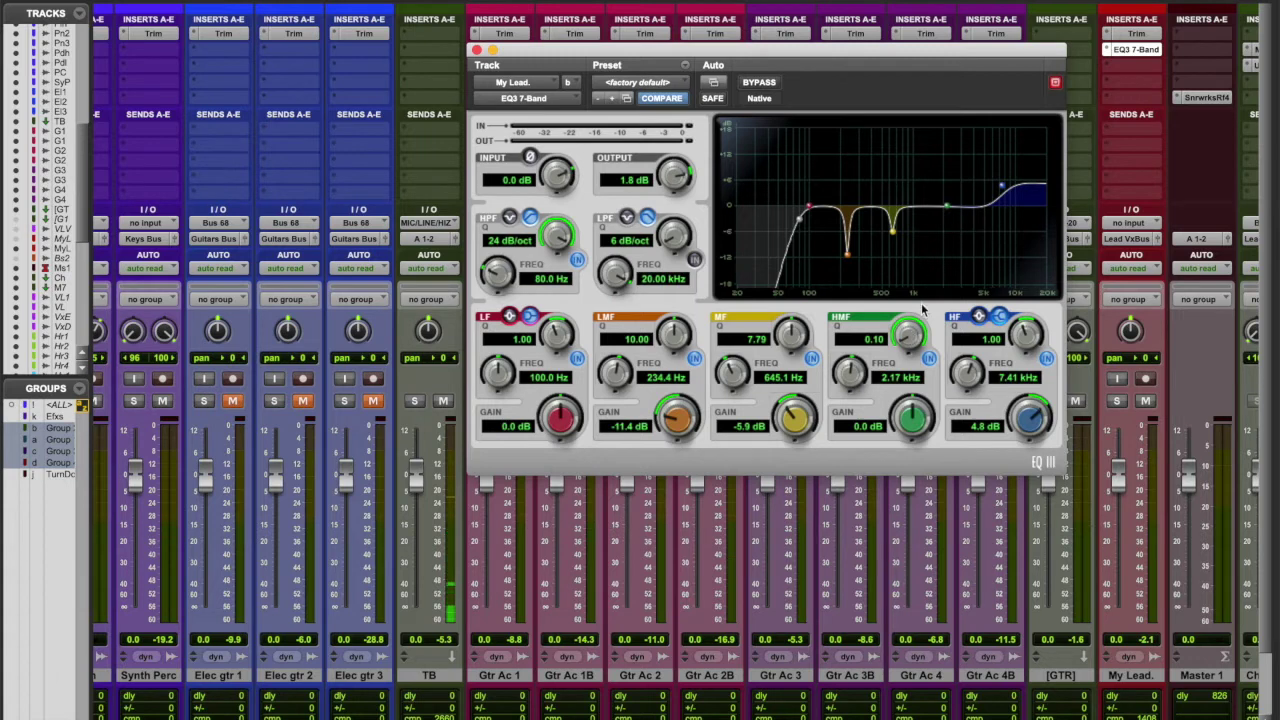
left_click_drag(950, 211, 951, 150)
left_click_drag(910, 336, 980, 157)
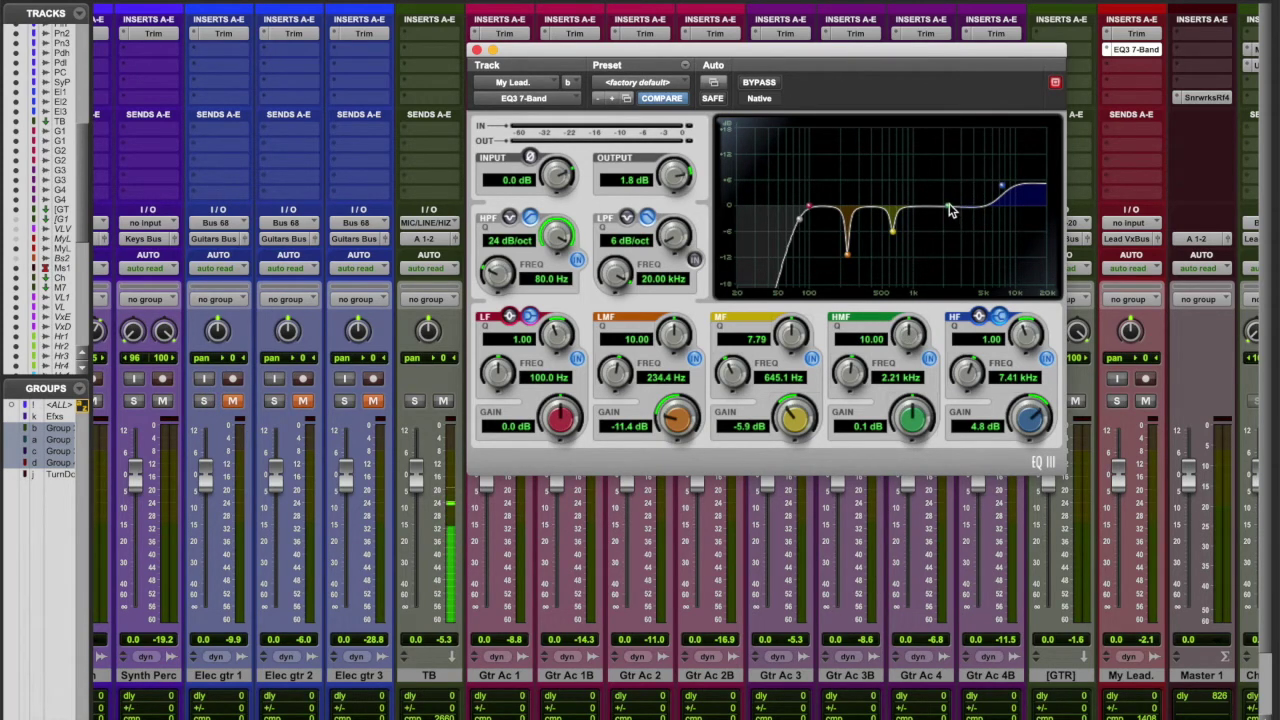
left_click_drag(950, 211, 951, 166)
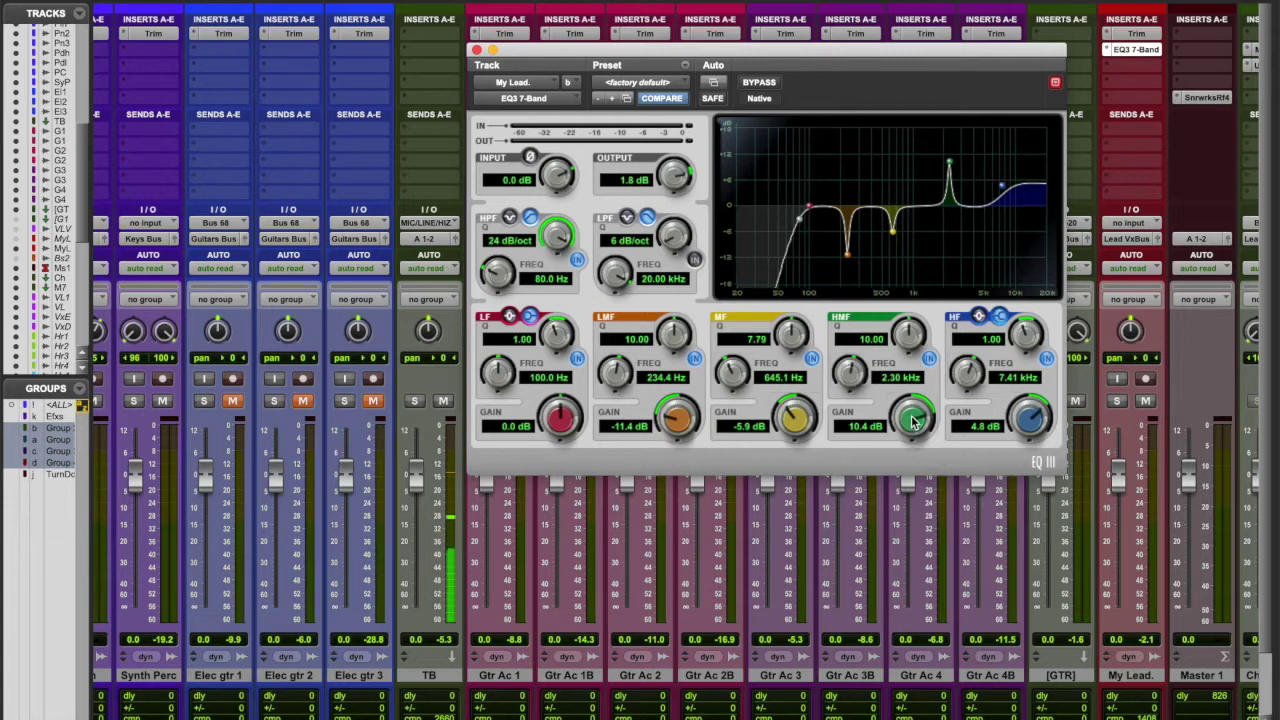
left_click(912, 422, "alt")
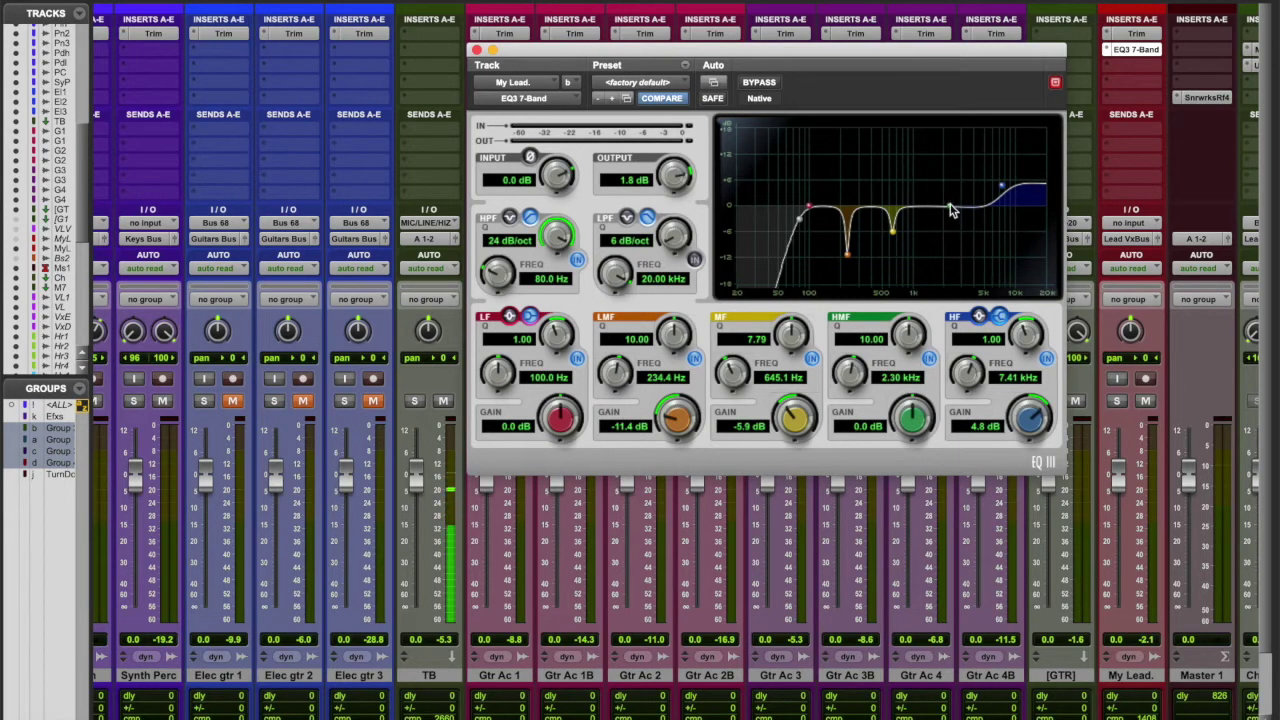
- Pull the high-mid into a -3.2 dB cut at 4.60 kHz, widen it to Q 4.52, and bypass the EQ
left_click_drag(952, 210, 982, 226)
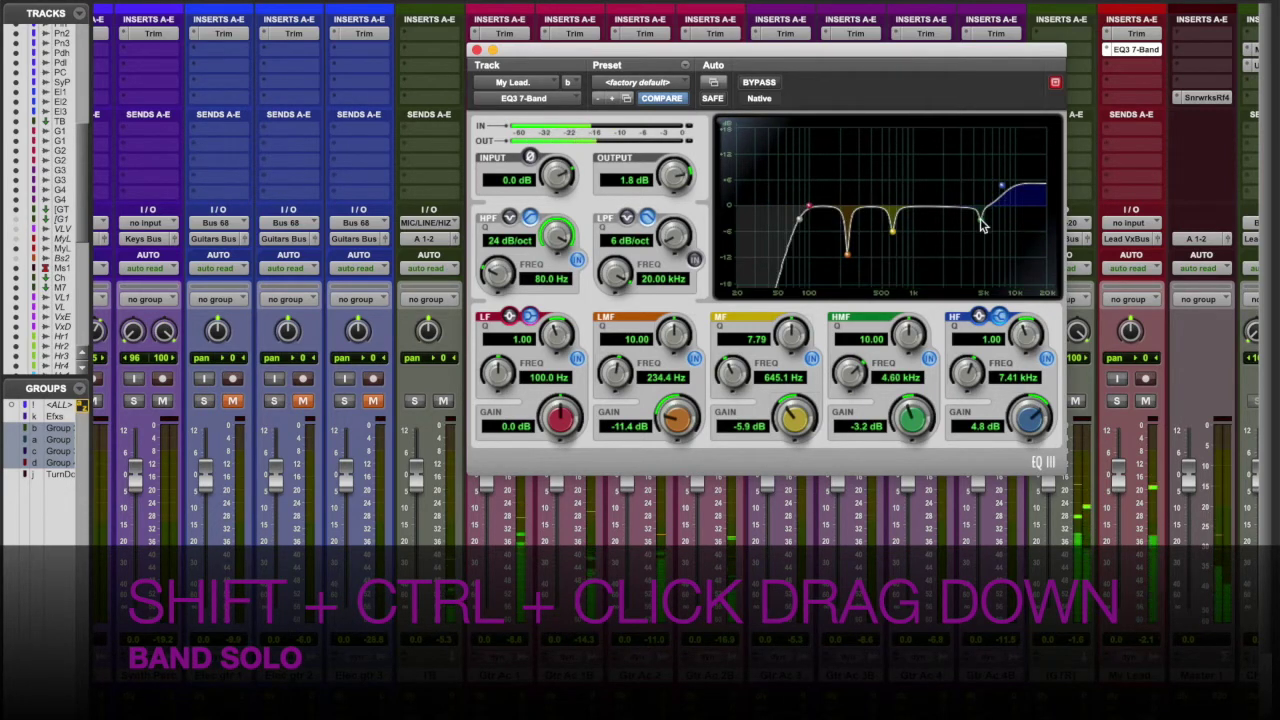
left_click_drag(907, 330, 910, 446)
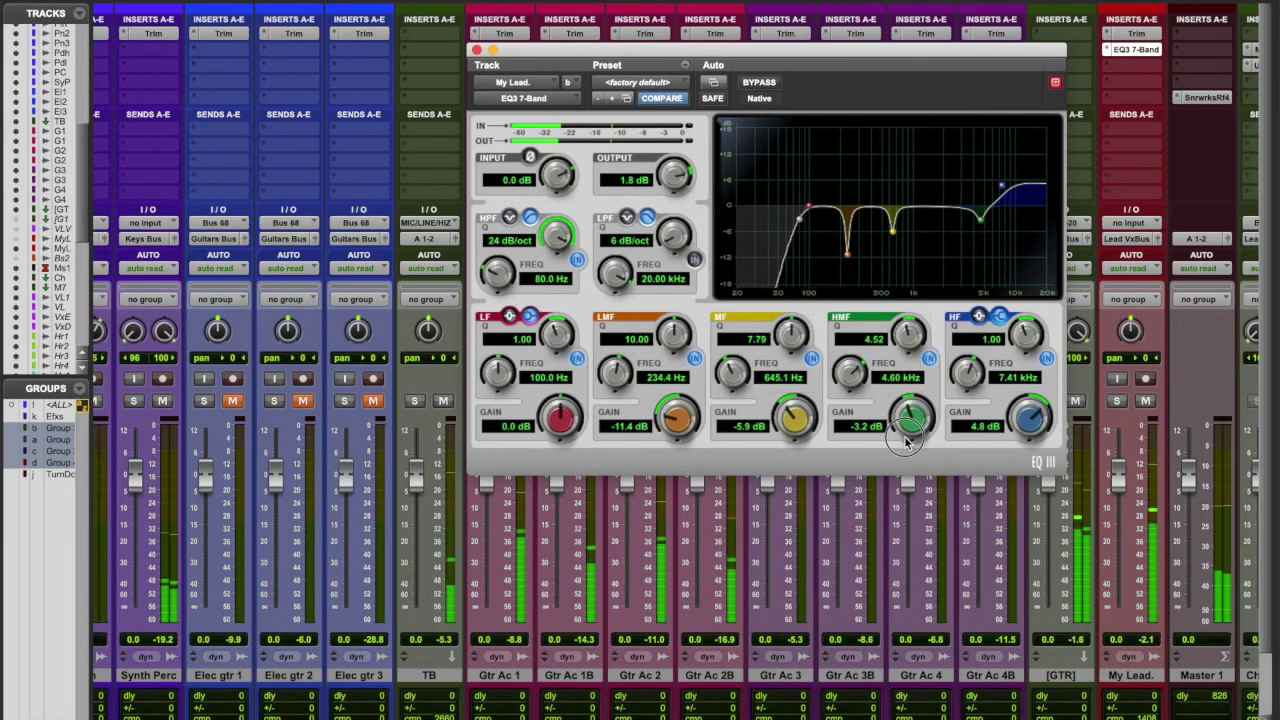
left_click(766, 86)
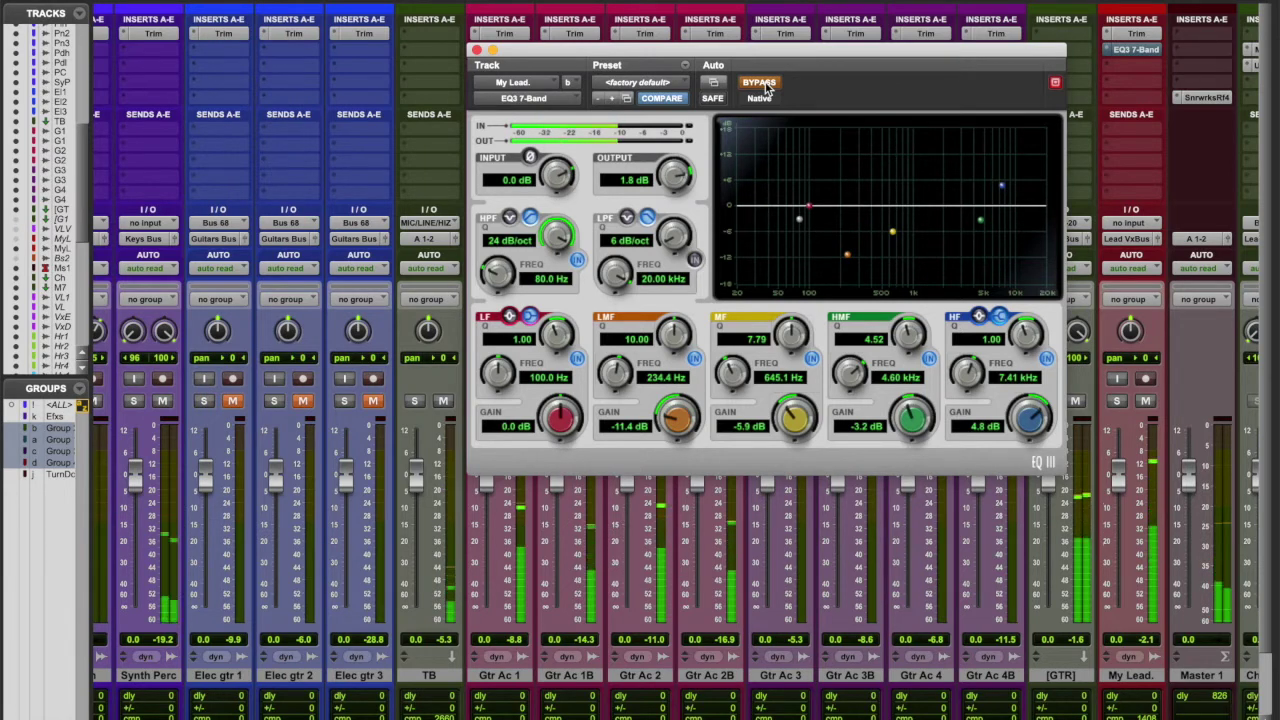
left_click(766, 86)
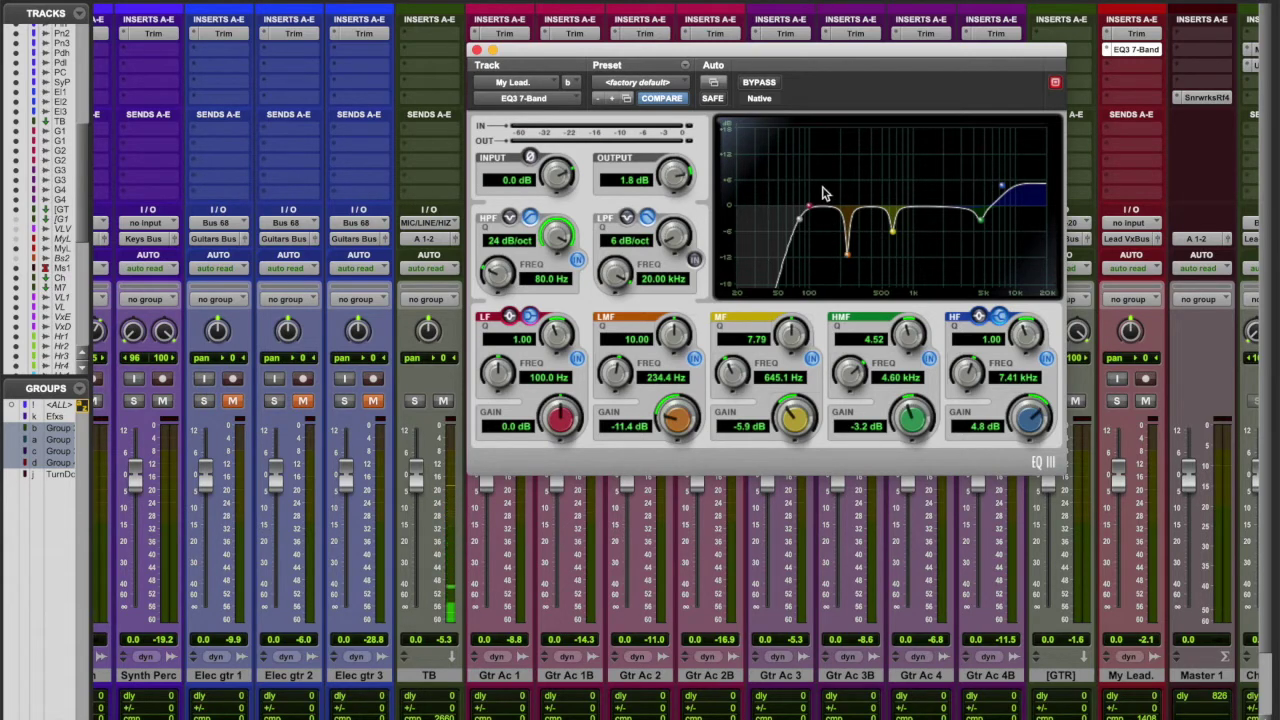
left_click(760, 83)
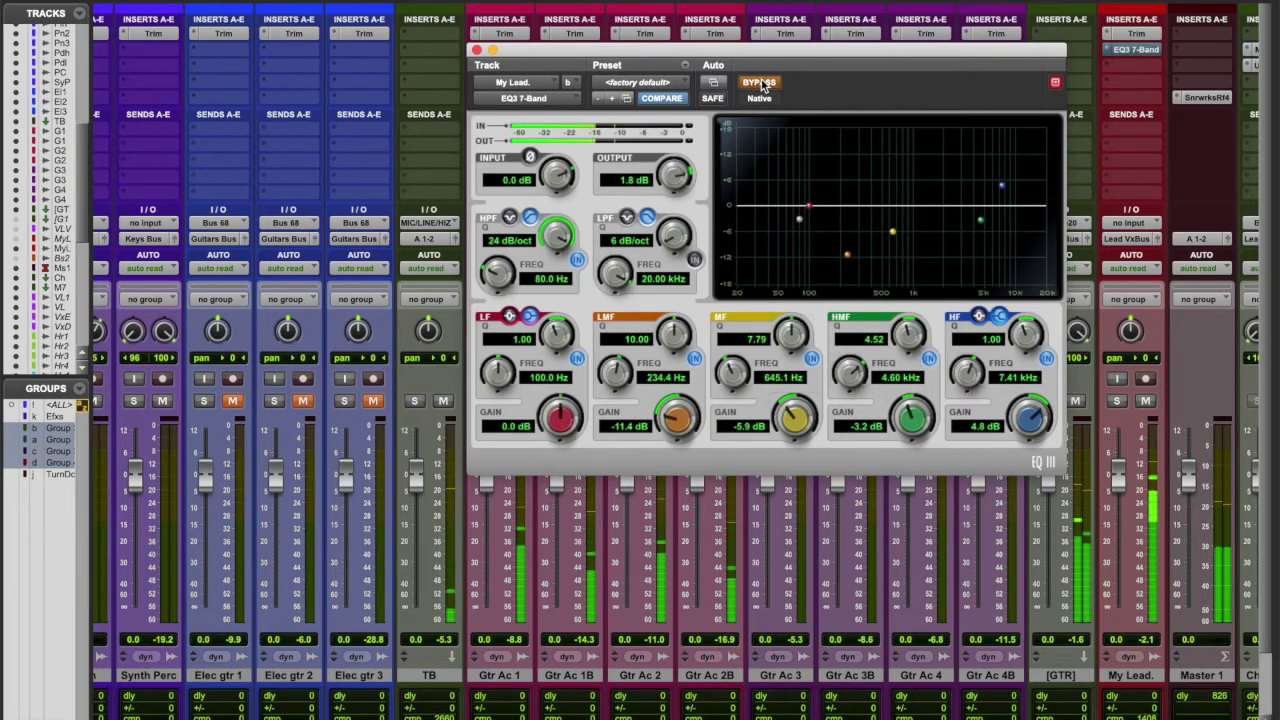
left_click(760, 83)
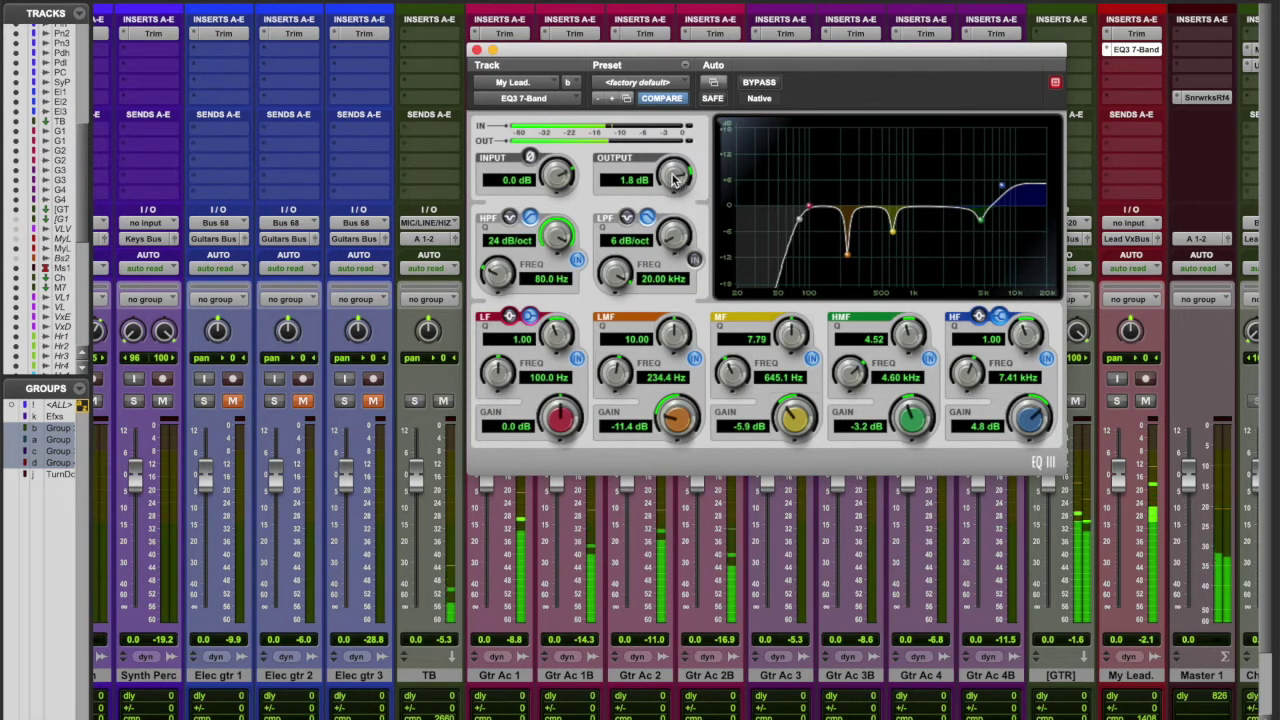
- Raise output to 2.0 dB, move the mid cut to -7.1 dB at 550.4 Hz, and enable the low-pass
scroll(674, 177, "up", 2)
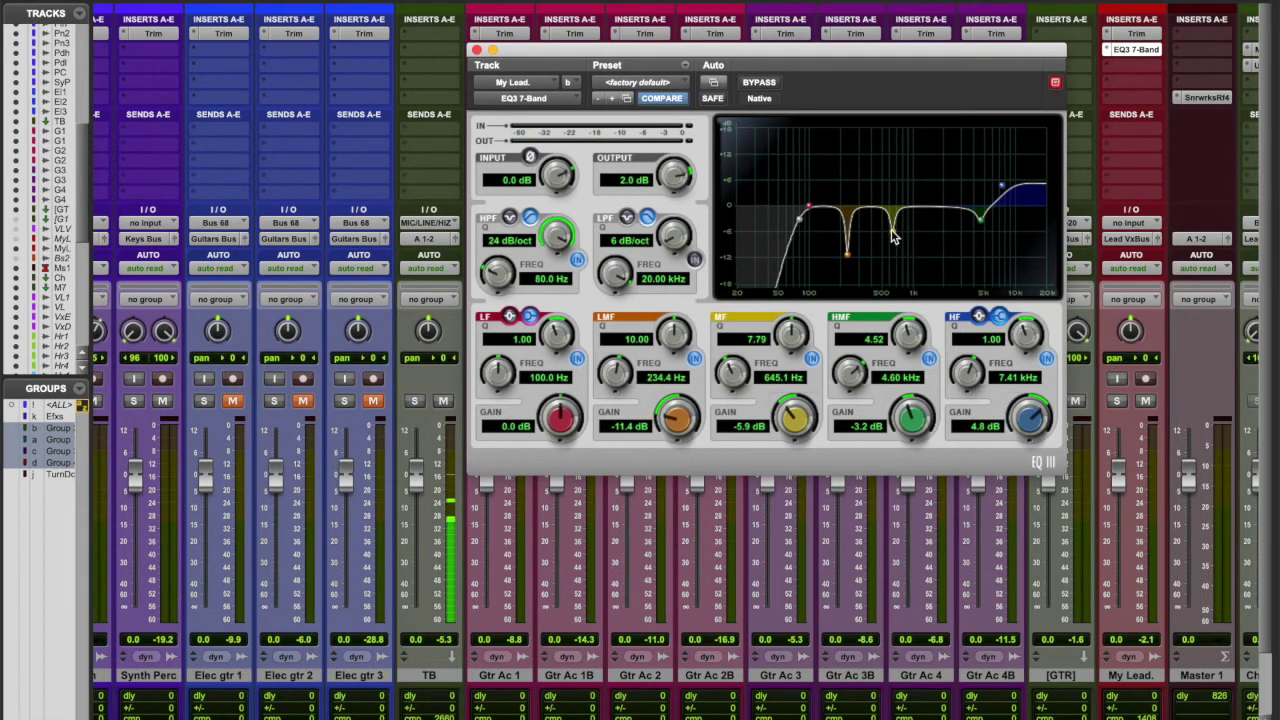
left_click_drag(893, 235, 893, 240)
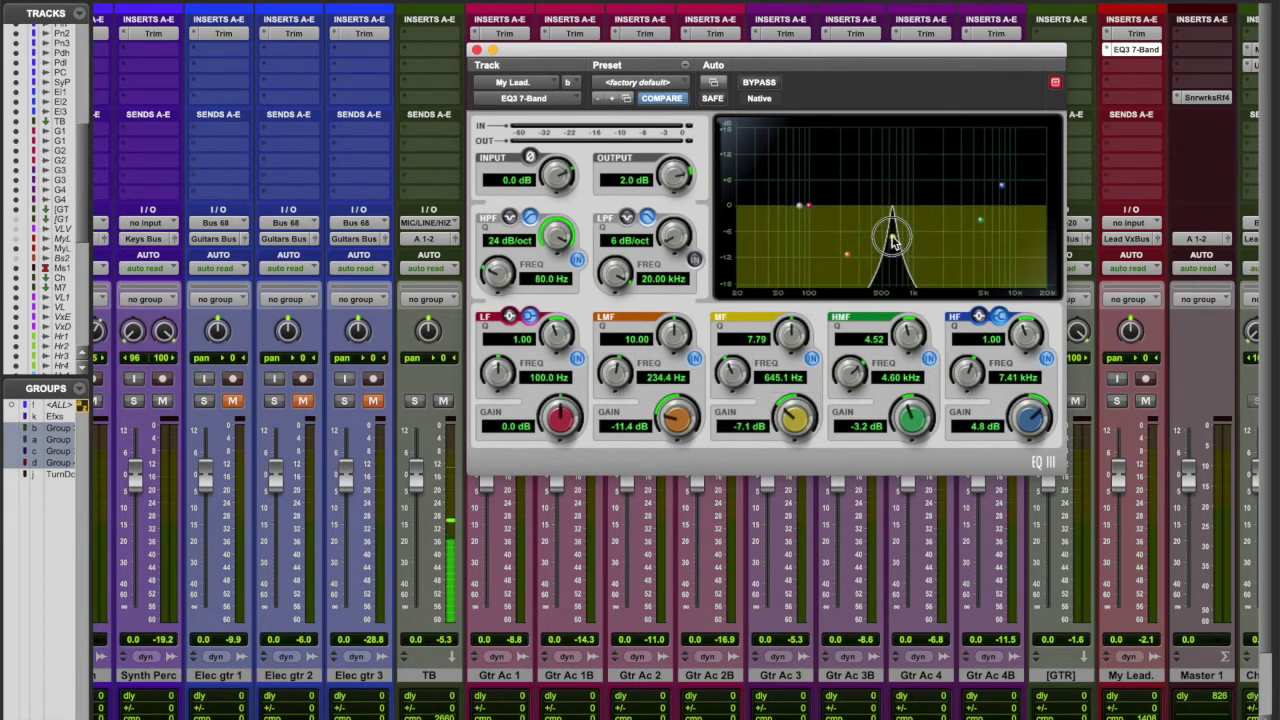
mouse_move(892, 239)
left_mouse_down()
mouse_move(885, 252)
mouse_move(846, 246)
mouse_move(888, 243)
left_mouse_up()
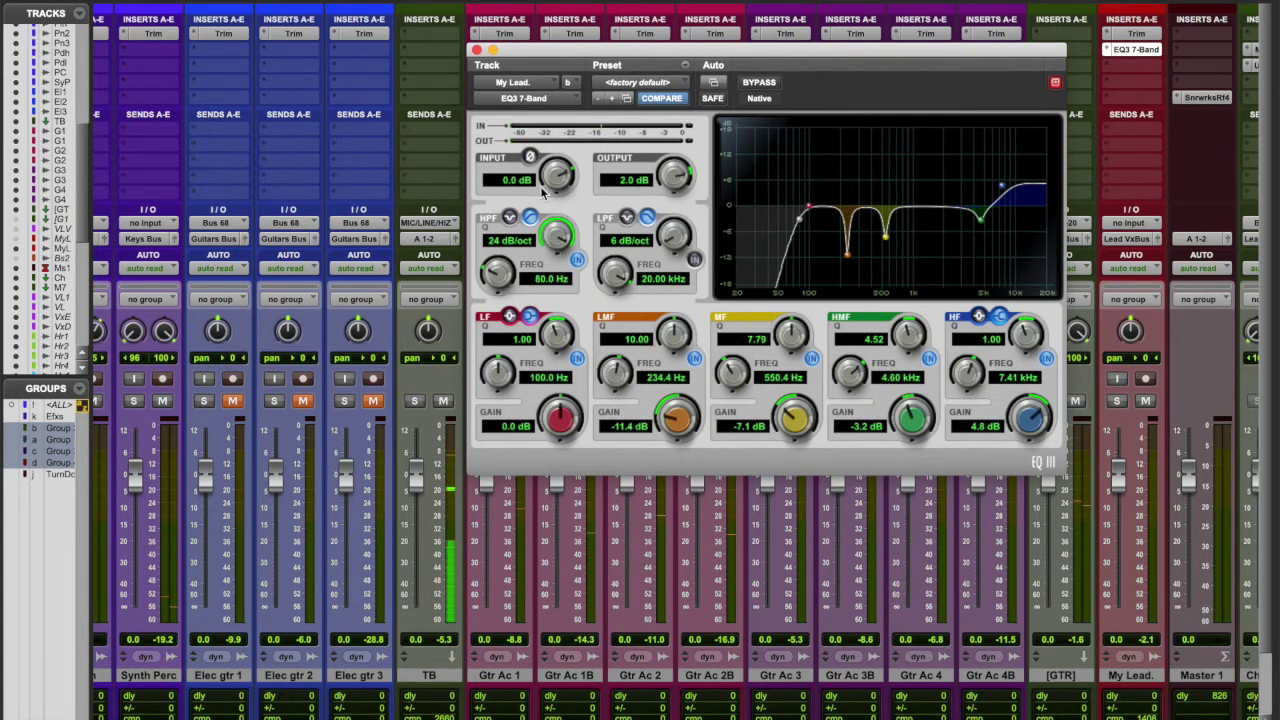
left_click(695, 260)
- Sweep the EQ3 low-pass cutoff down to 127.9 Hz, then back up toward 20.00 kHz
left_click_drag(615, 272, 643, 568)
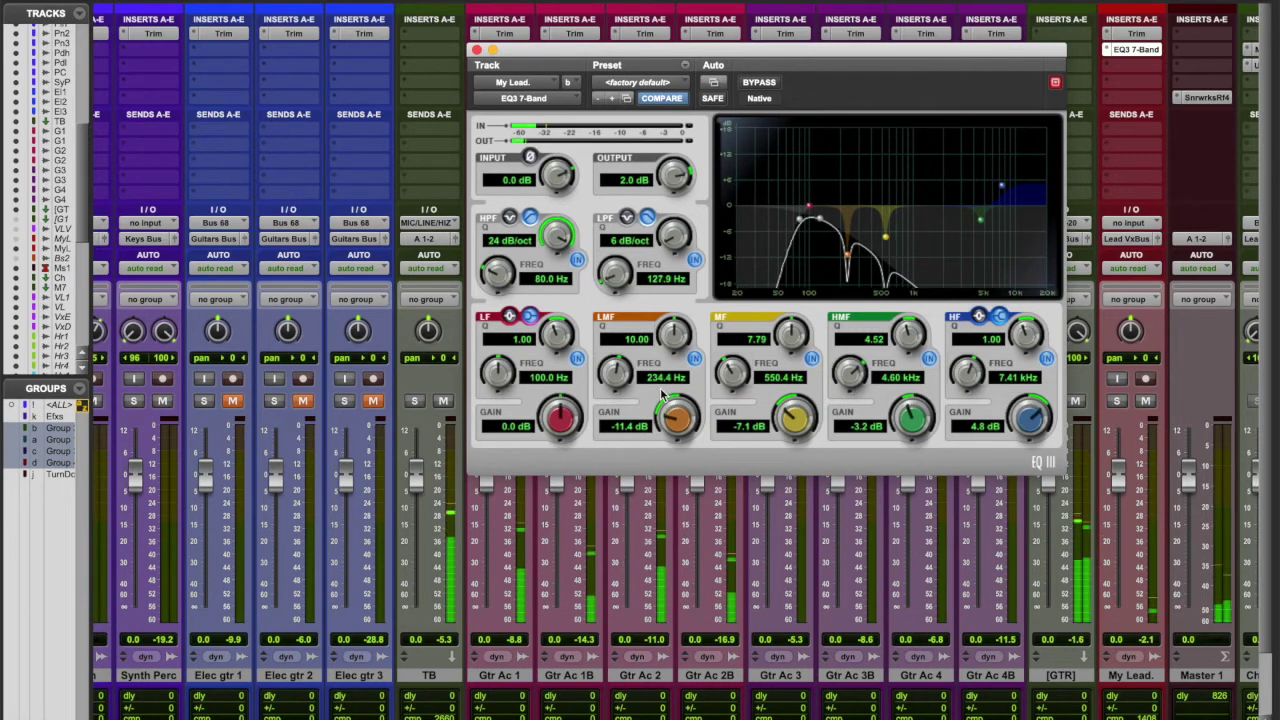
left_click_drag(615, 274, 675, 64)
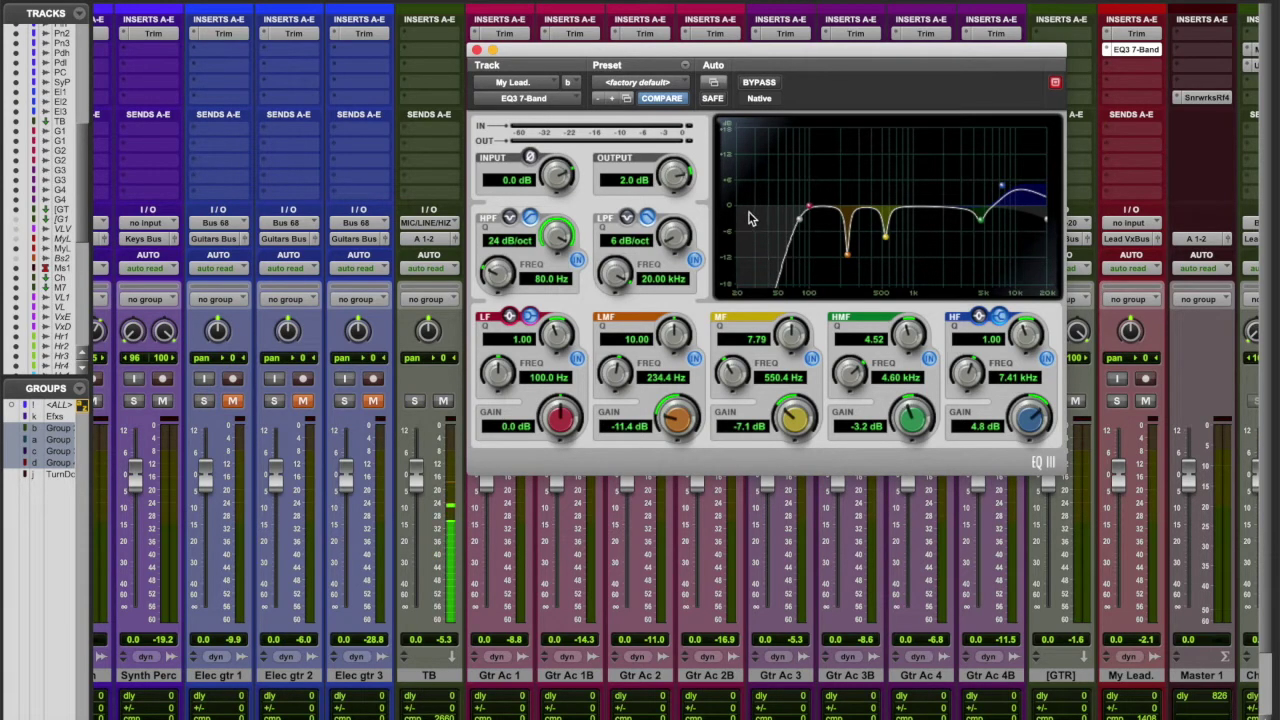
- Try 18 and 12 dB/oct high-pass slopes, boost the low shelf to 7.0 dB, then bypass the high-pass
left_click_drag(555, 235, 565, 300)
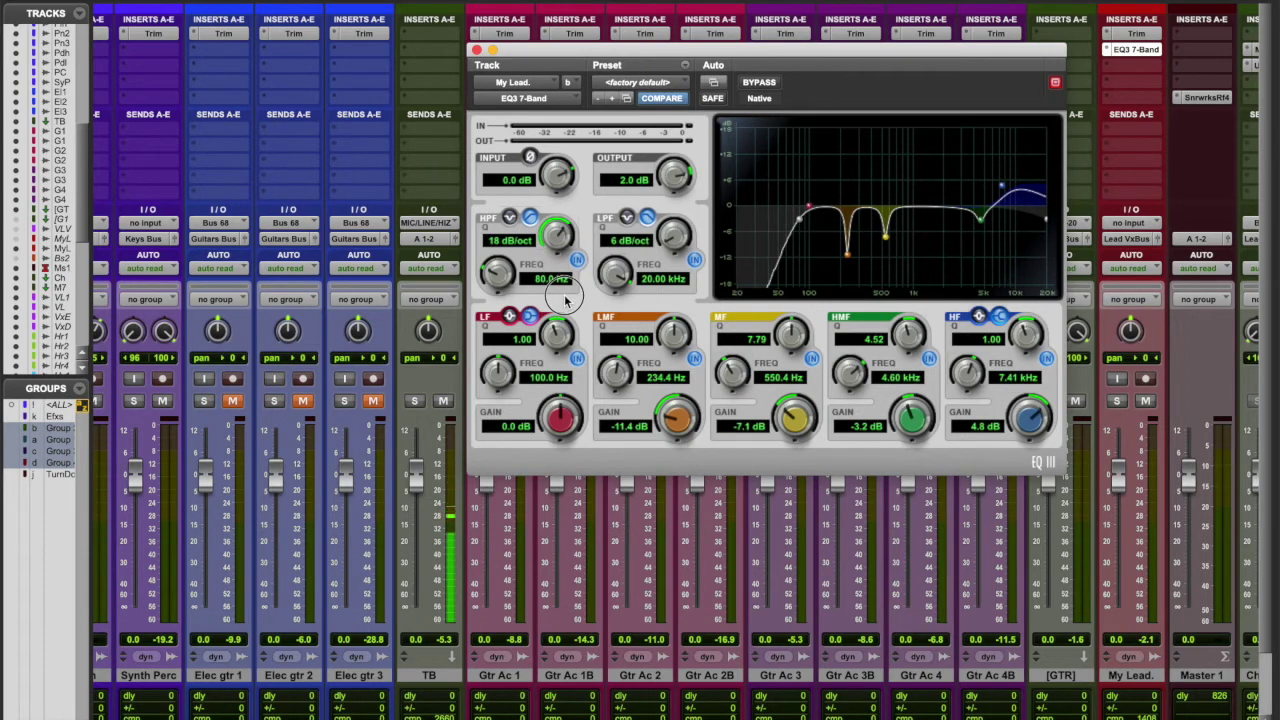
left_click_drag(565, 300, 583, 268)
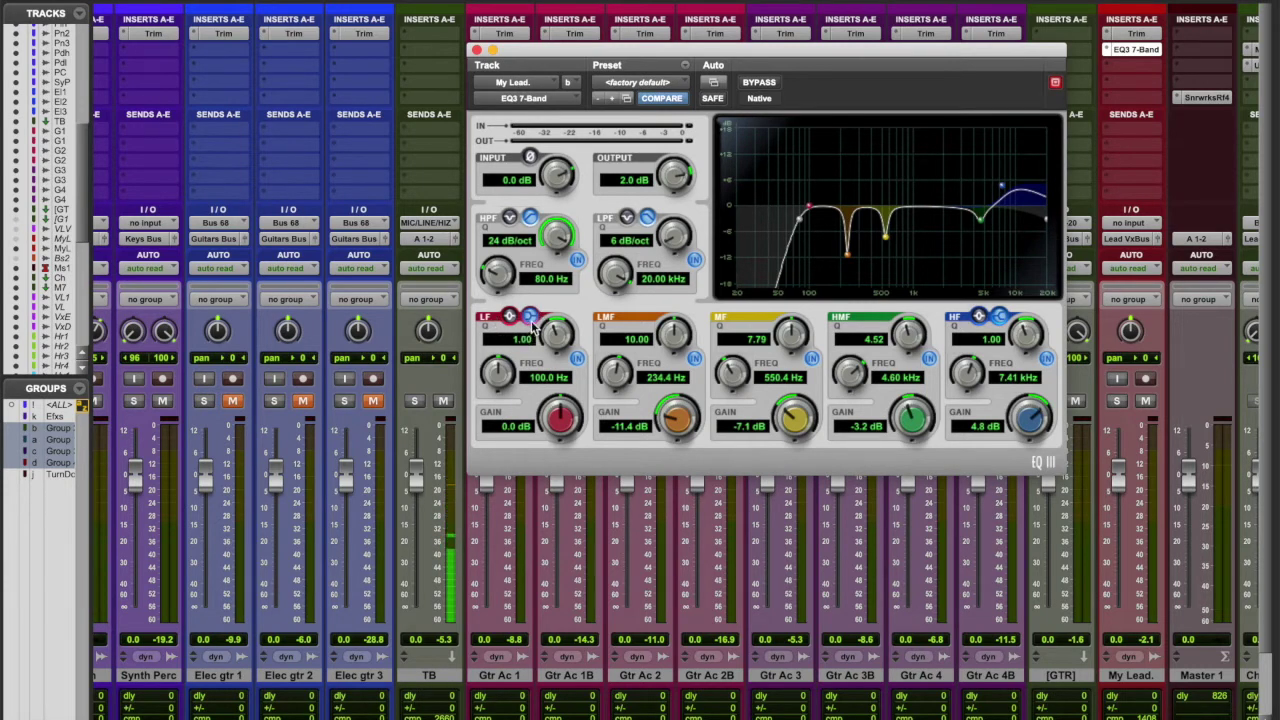
left_click_drag(550, 443, 562, 355)
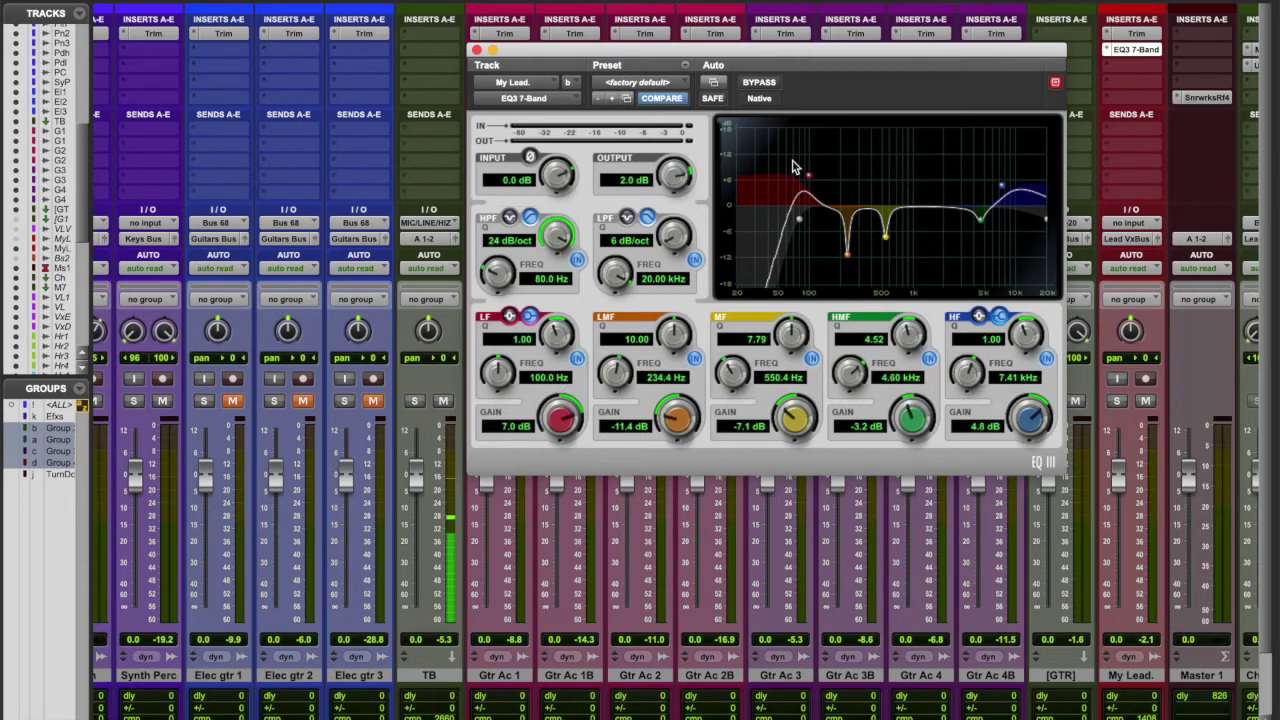
left_click(578, 261)
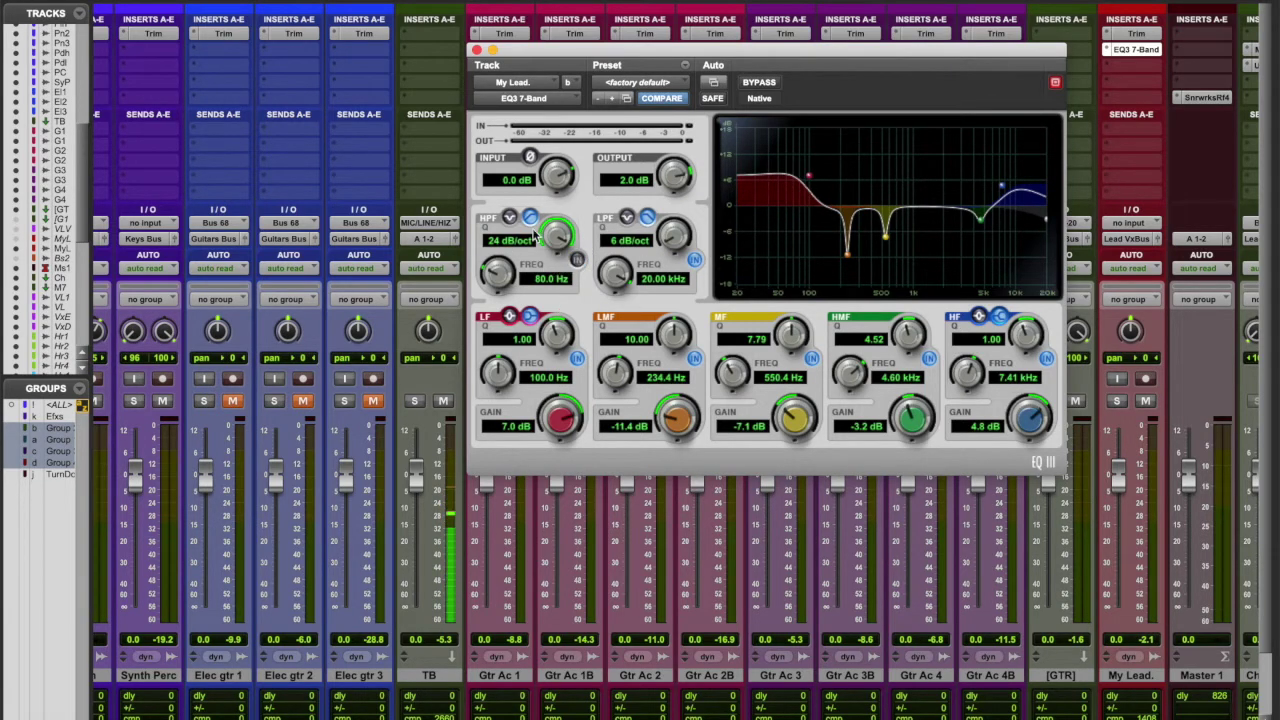
- Switch the low band to bell and back to shelf, then make it a -6.7 dB cut at 86.9 Hz
left_click(510, 317)
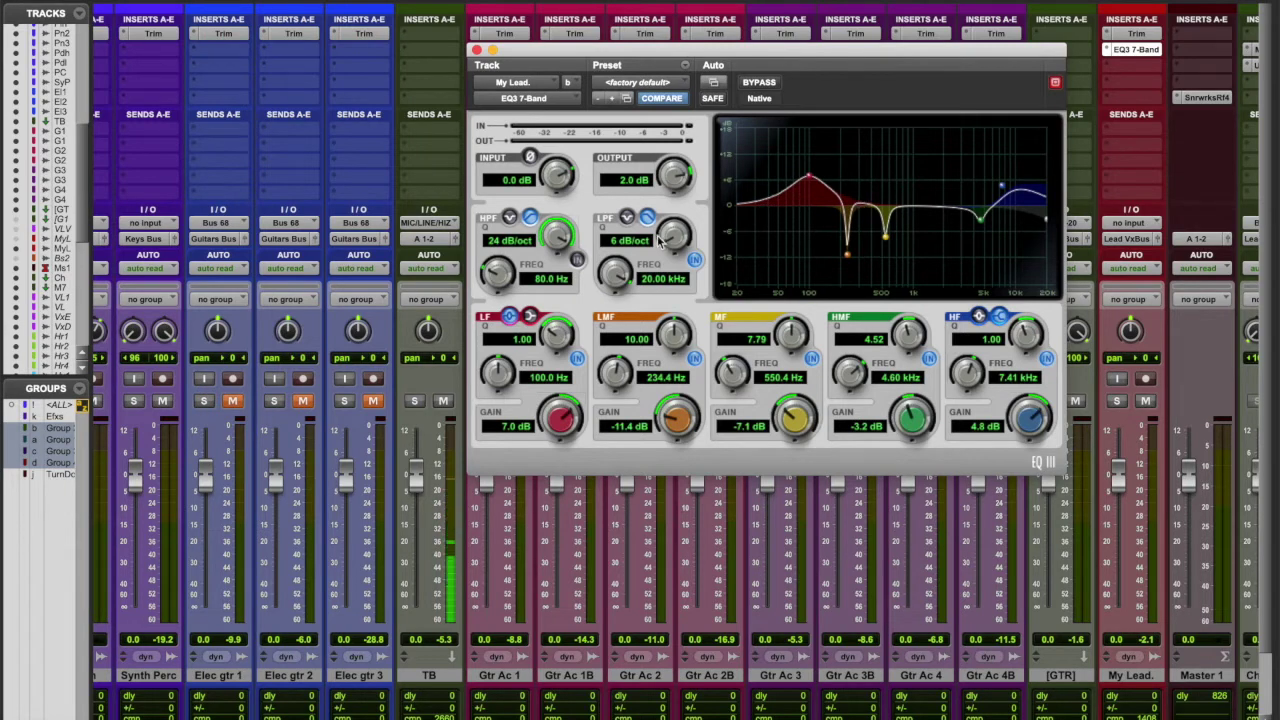
left_click(531, 316)
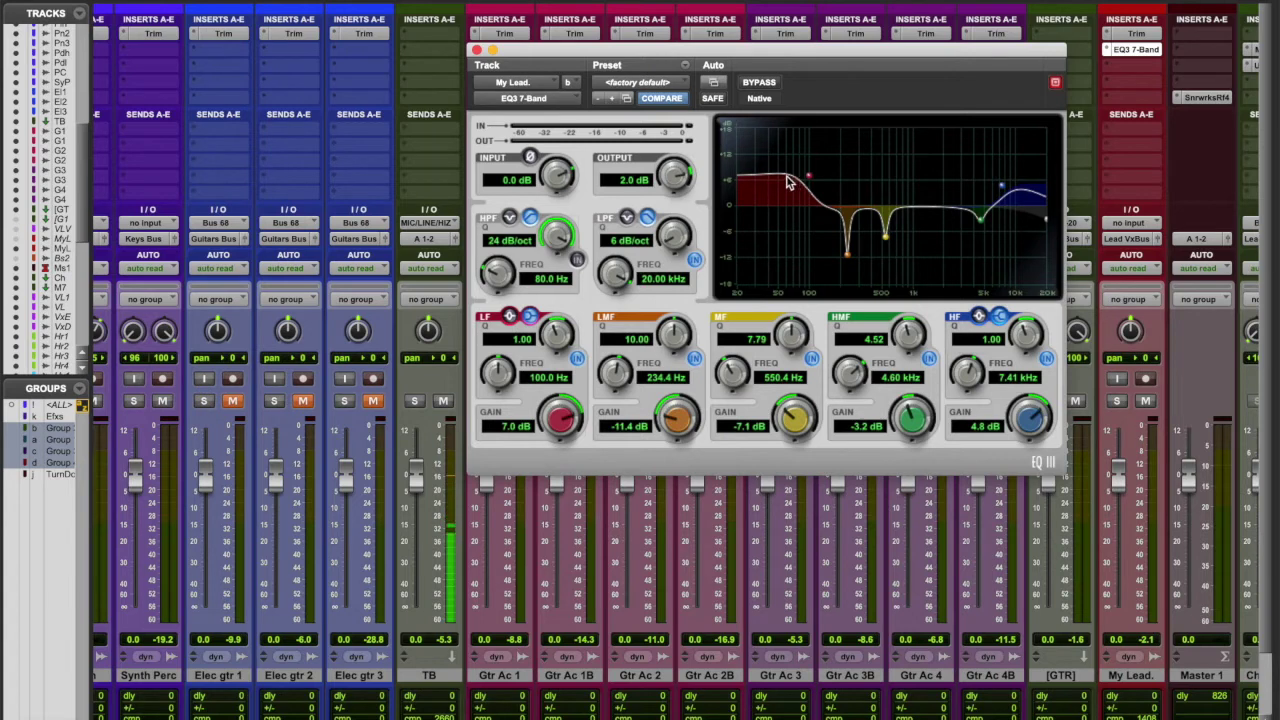
left_click_drag(810, 181, 803, 237)
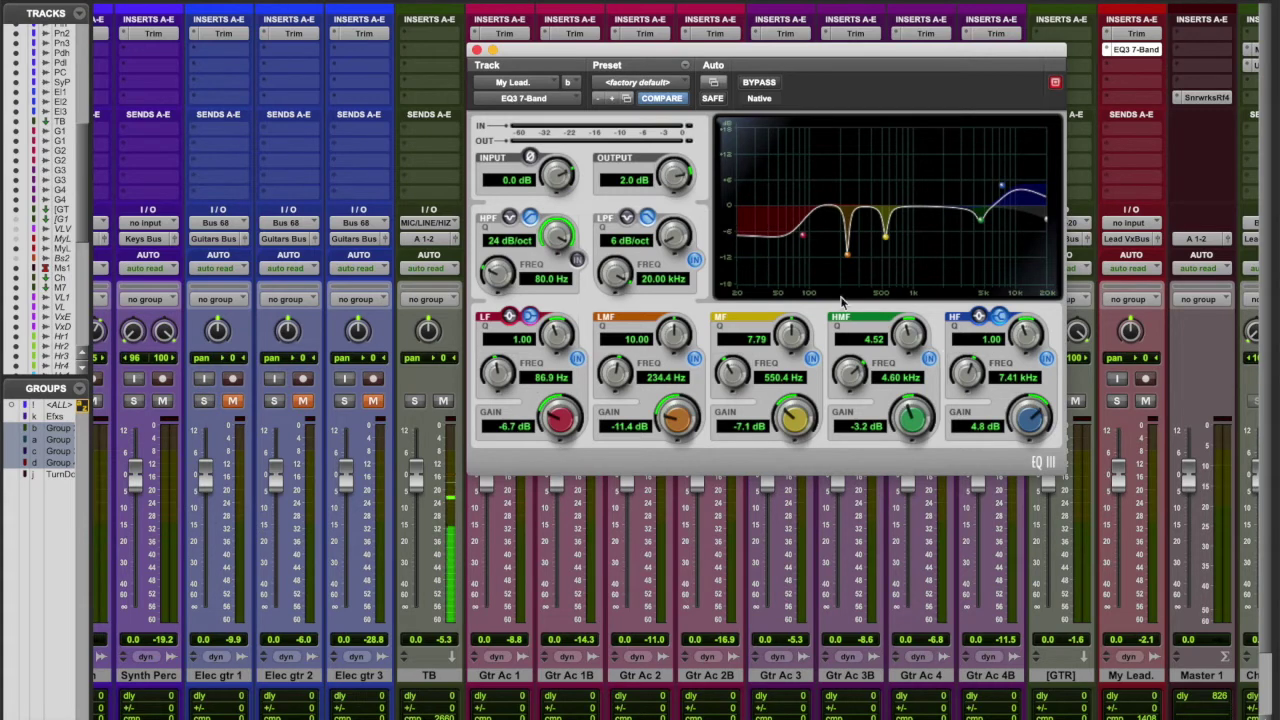
- Bypass the low-pass and low band, and leave both the low and high bands set to shelf shapes
left_click(695, 259)
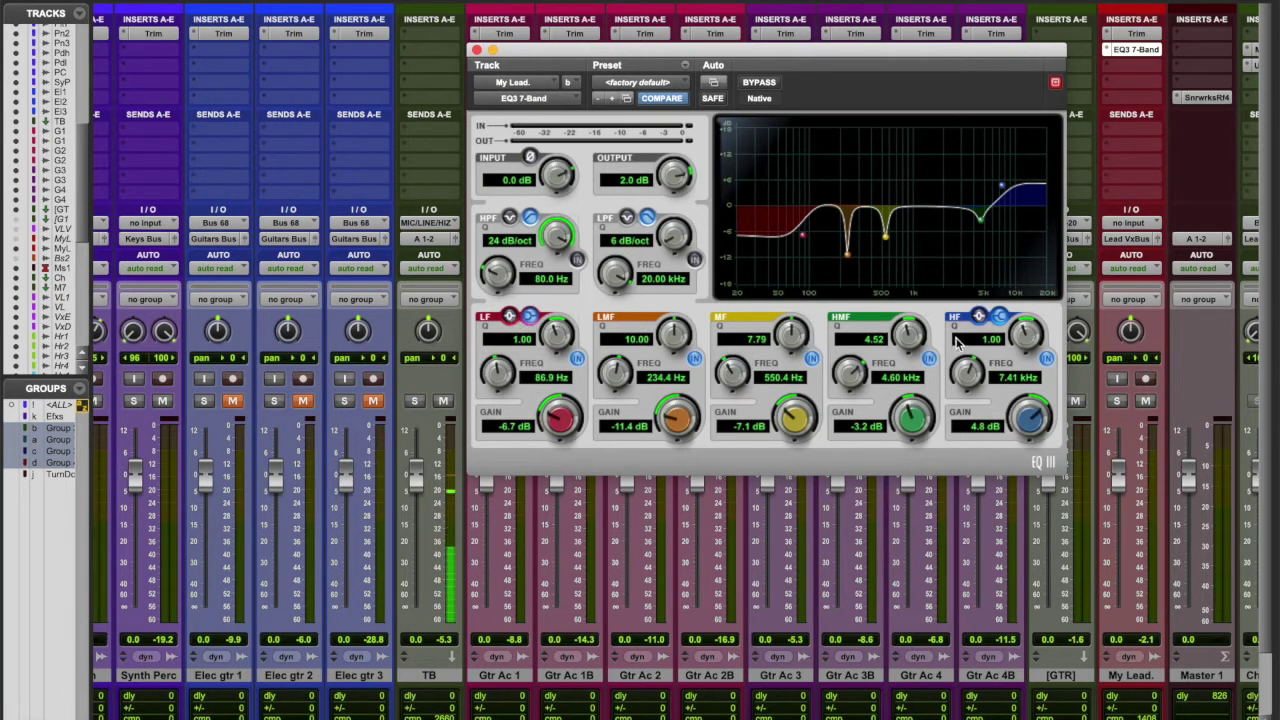
left_click(511, 317)
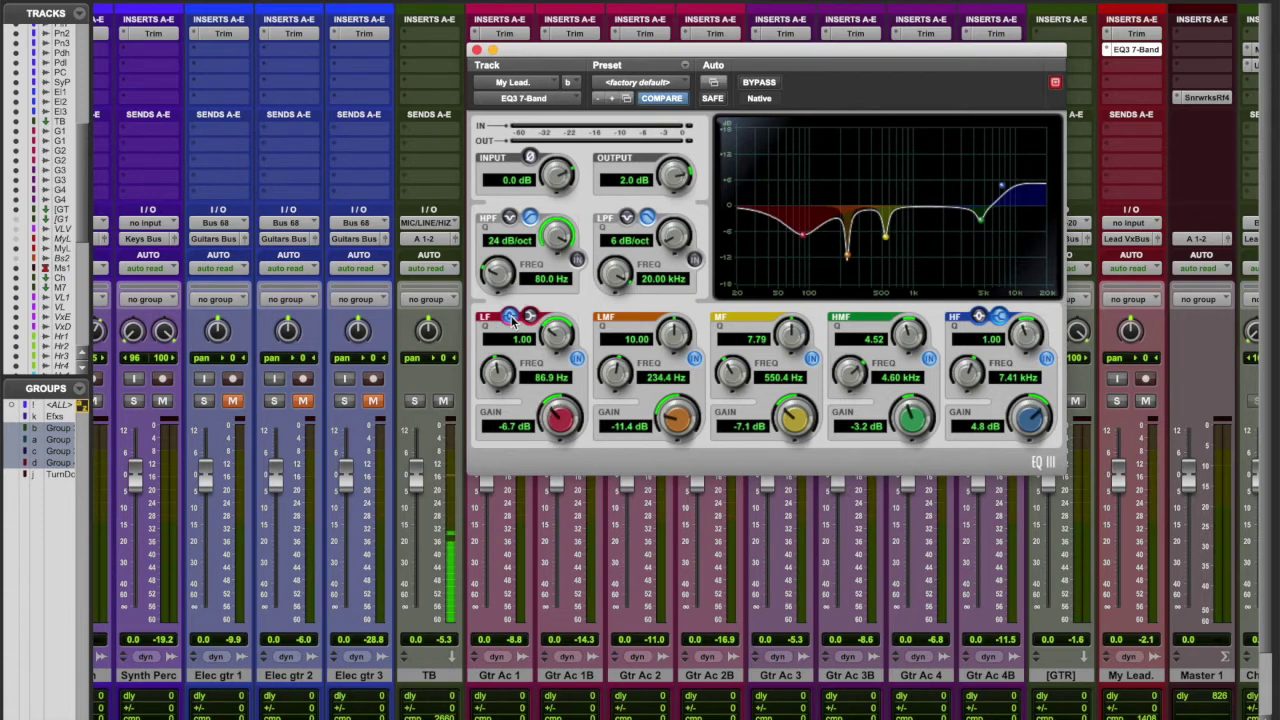
left_click(531, 317)
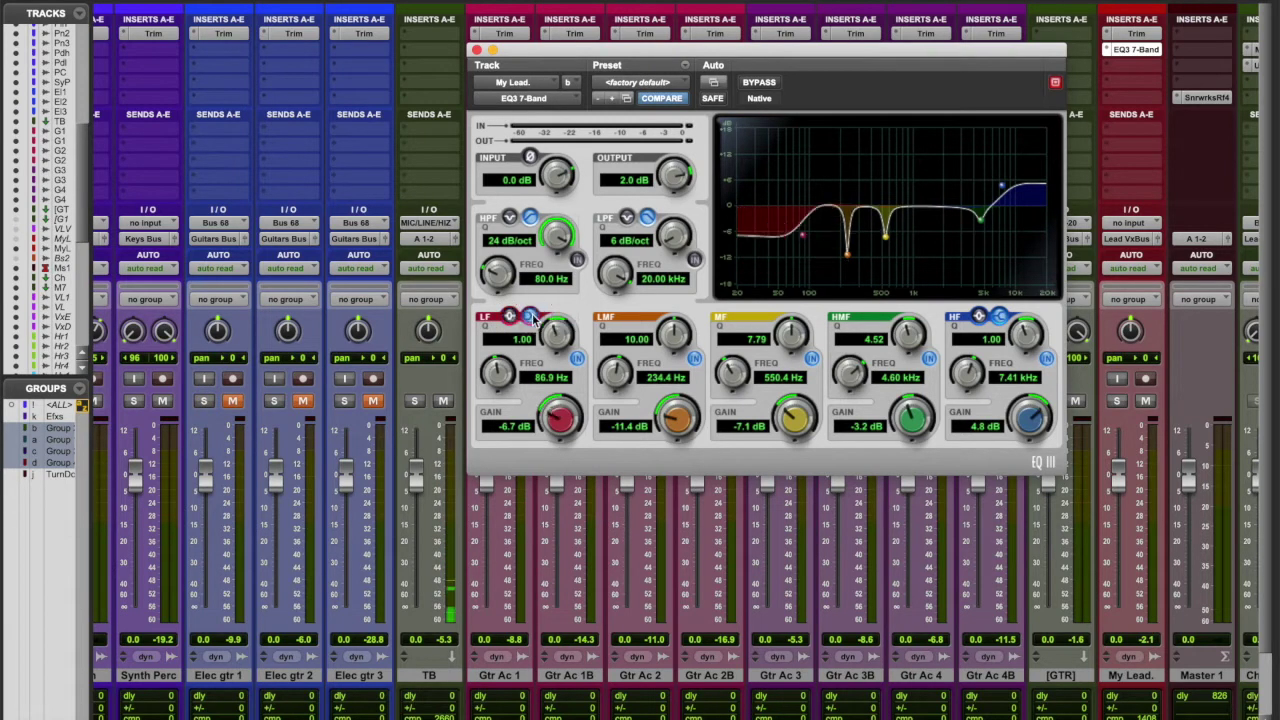
left_click(578, 358)
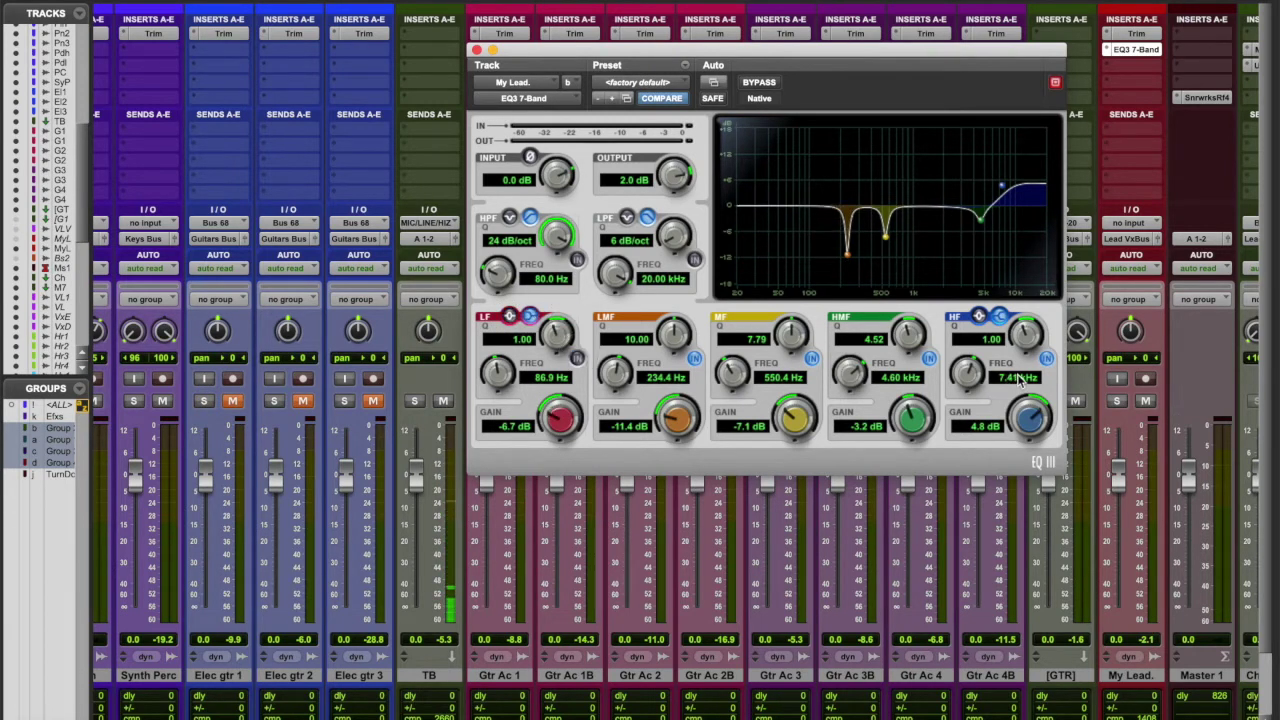
left_click(978, 317)
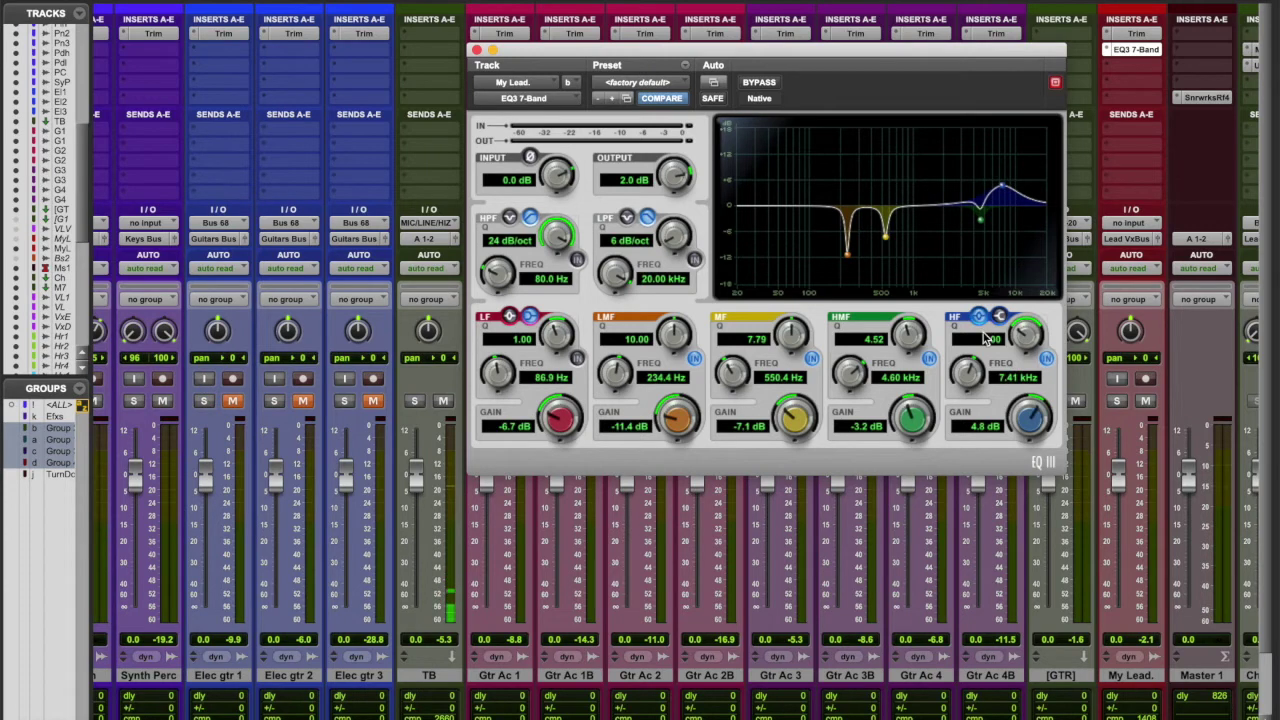
left_click(999, 317)
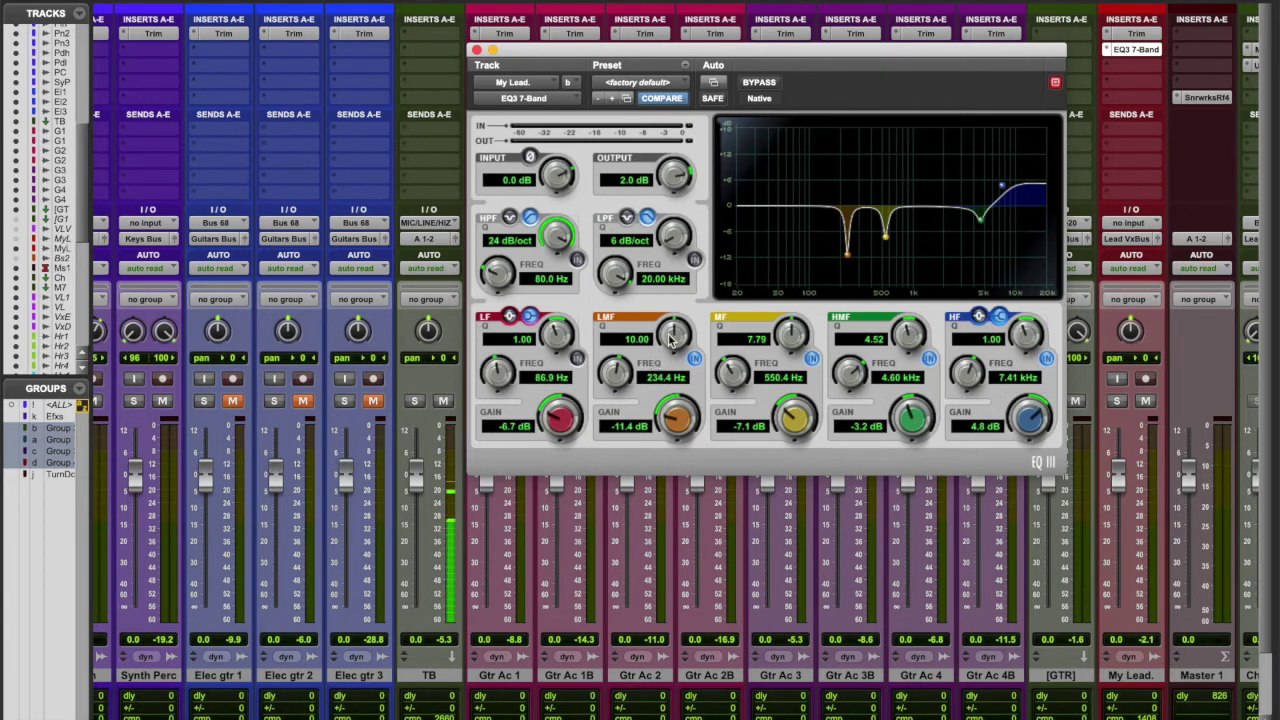
- Lower the low-mid Q to widen the notch and move it up to 296.0 Hz
left_click_drag(670, 334, 690, 358)
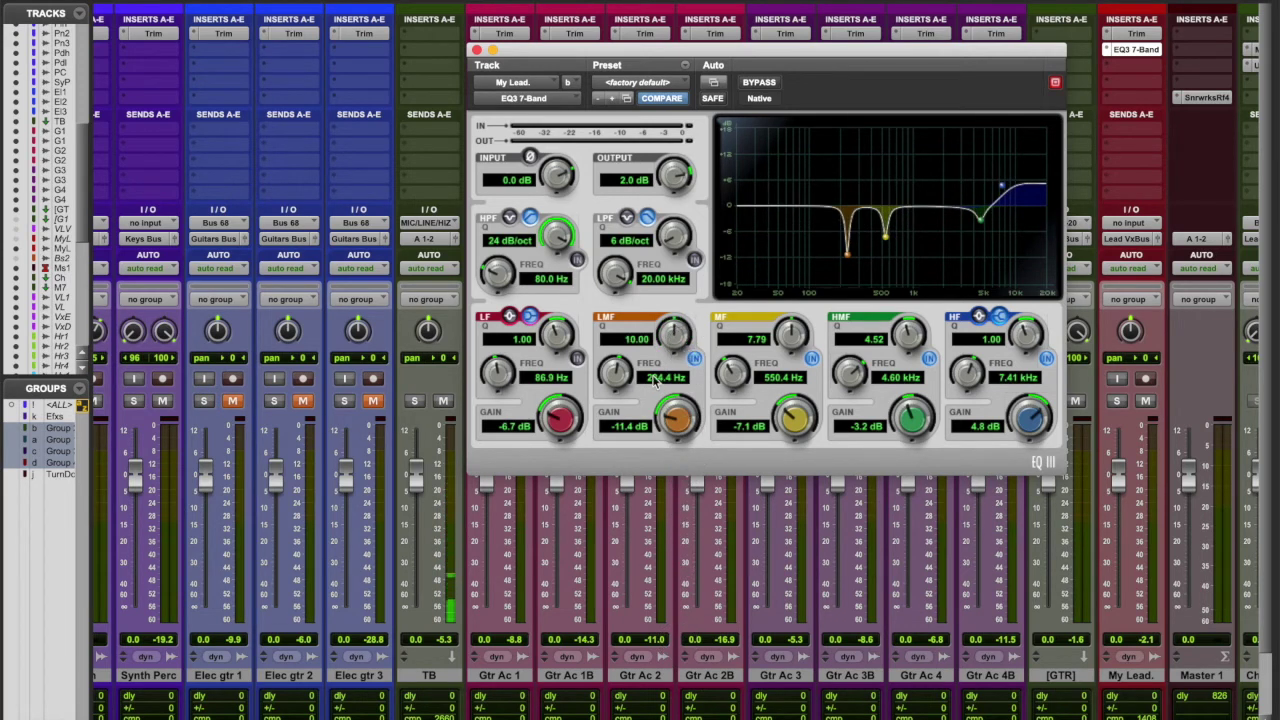
left_click_drag(617, 372, 675, 414)
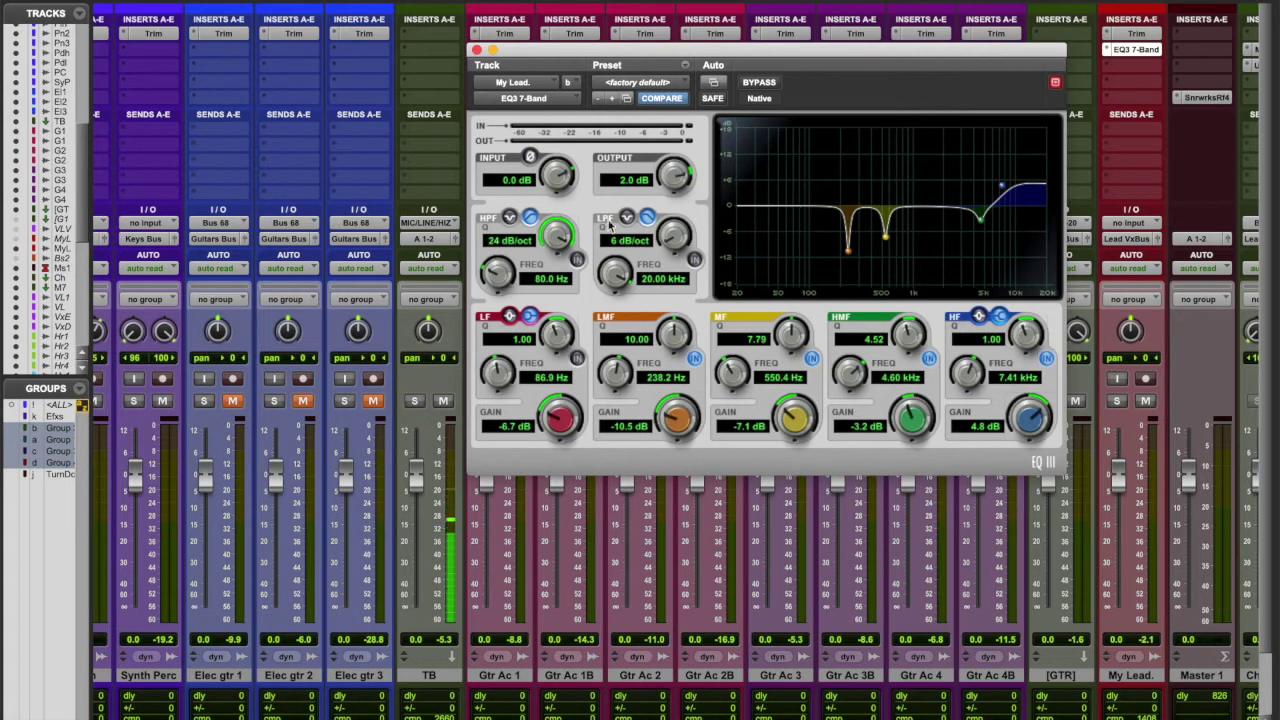